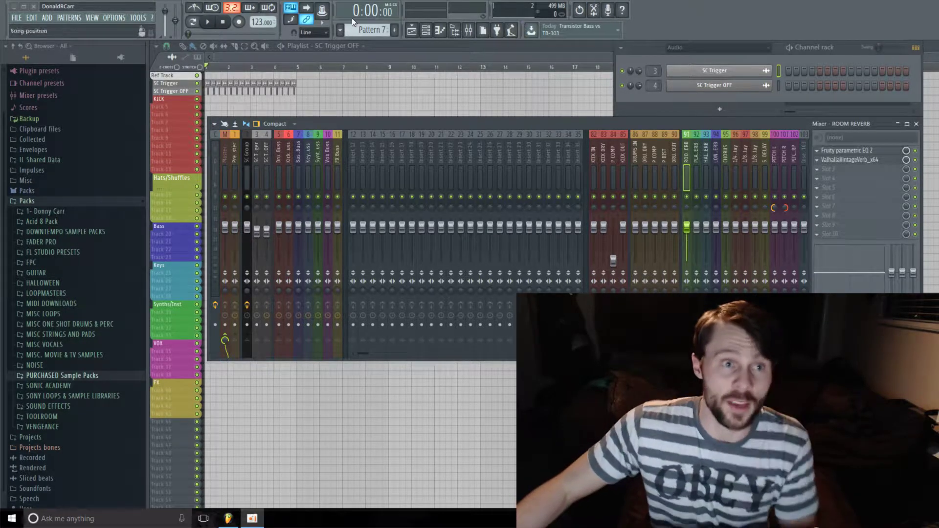
Open the current project's settings and examine the available timebase (PPQ) values
click(116, 19)
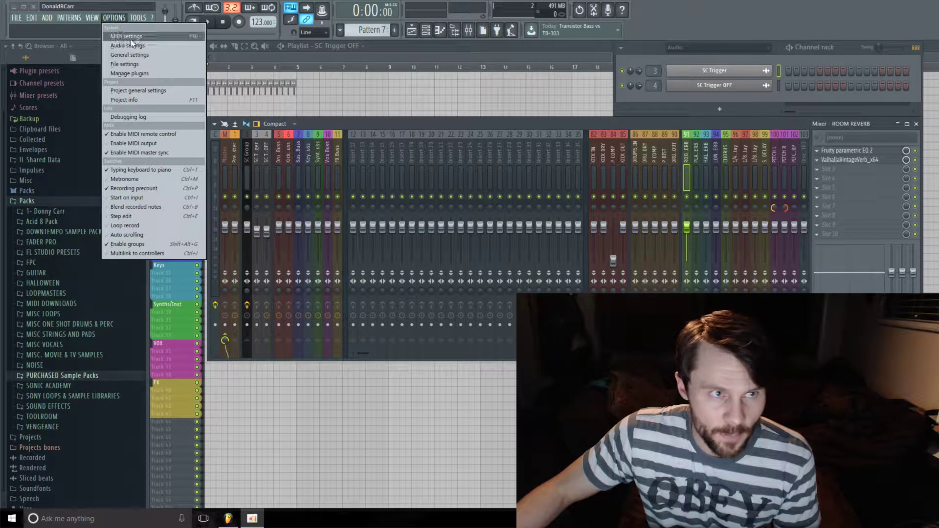
click(164, 56)
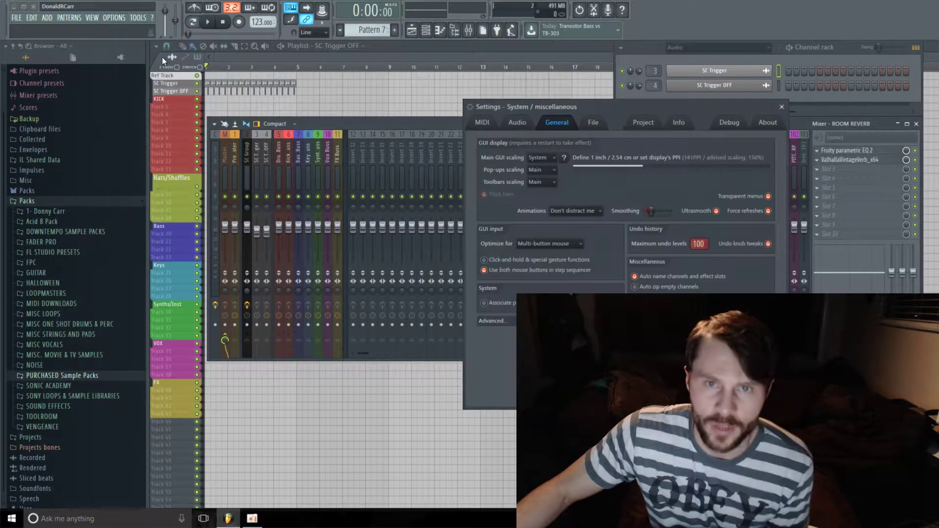
click(643, 123)
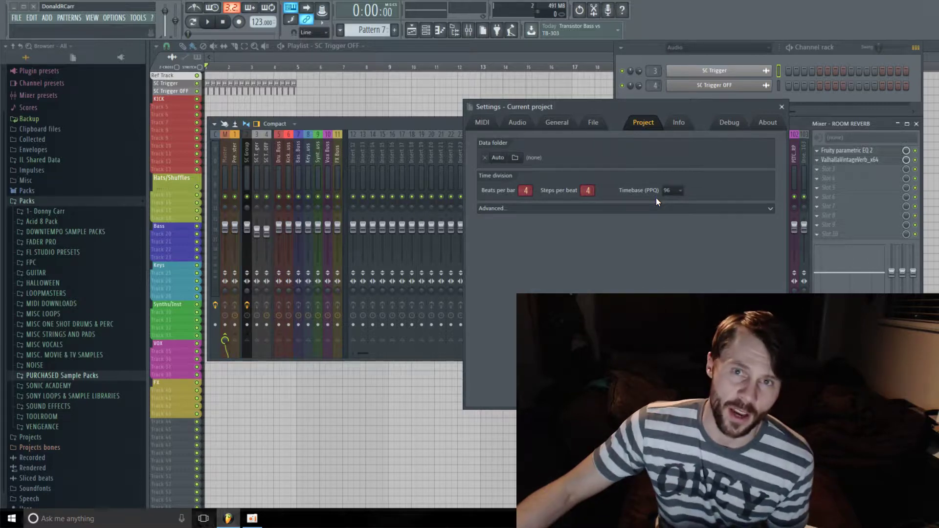
click(682, 190)
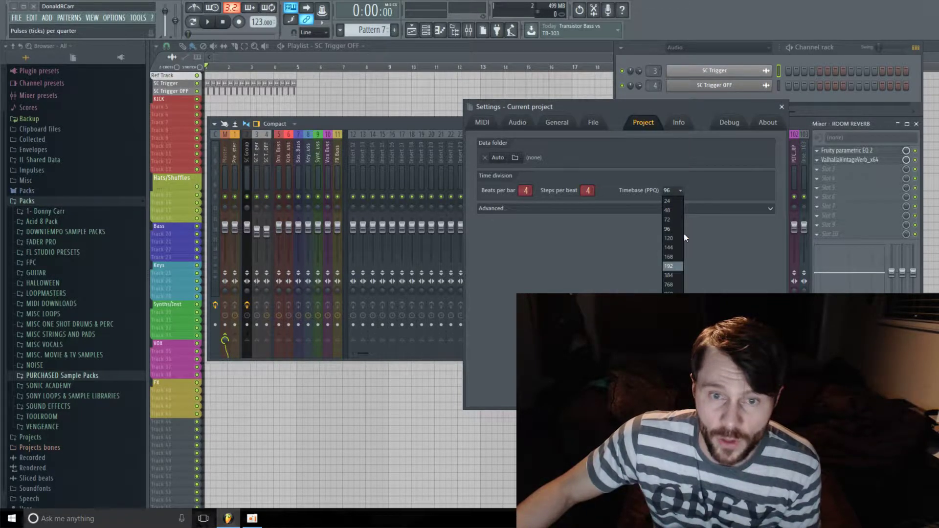
click(424, 57)
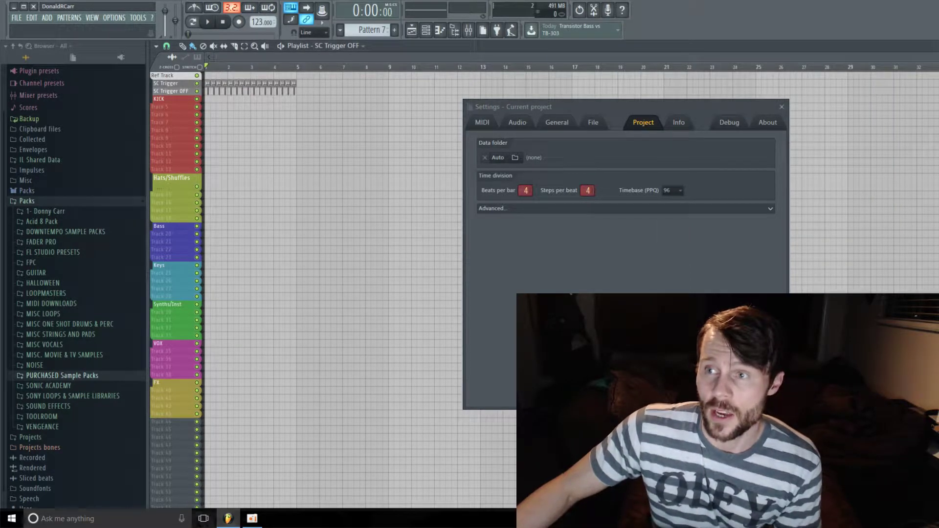
Enlarge the SC Trigger track in the playlist so its waveform shows in detail, with the settings window moved clear of it
scroll(244, 81, up, 3)
scroll(243, 81, up, 5)
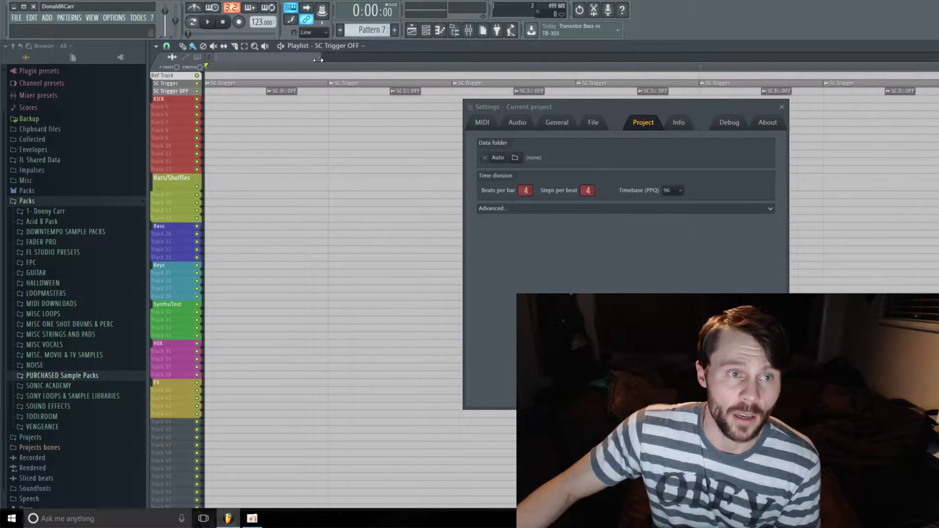
drag(159, 87, 160, 170)
scroll(278, 58, up, 3)
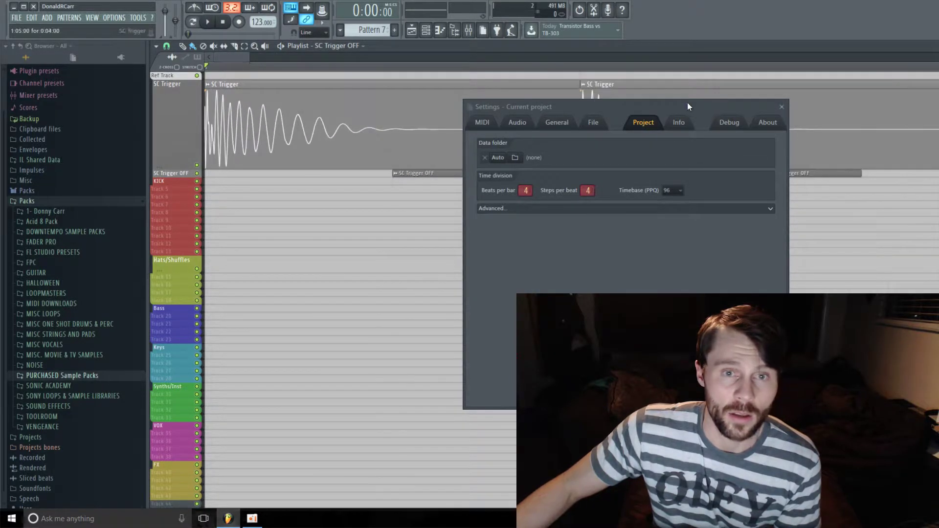
drag(671, 107, 627, 219)
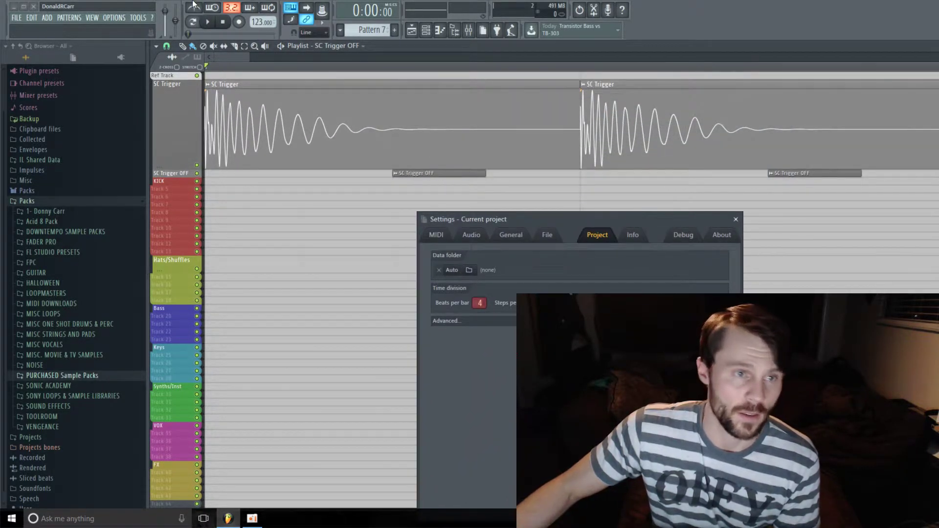
click(227, 58)
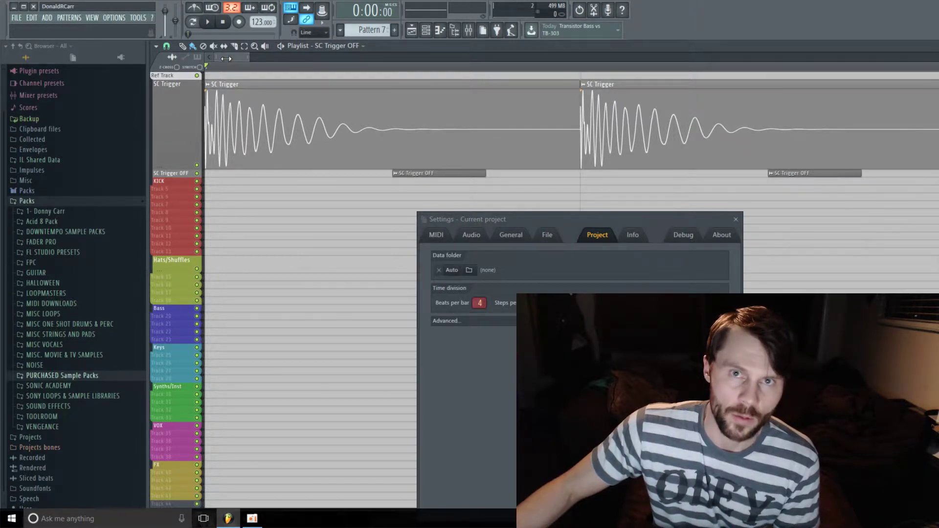
Set the project's timebase (PPQ) to 384 and close the settings
drag(625, 217, 619, 194)
click(629, 277)
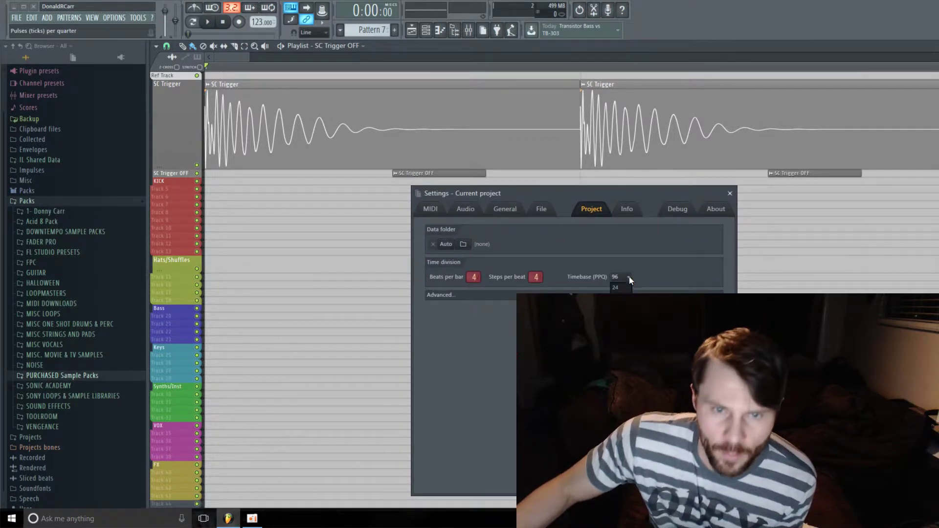
click(617, 362)
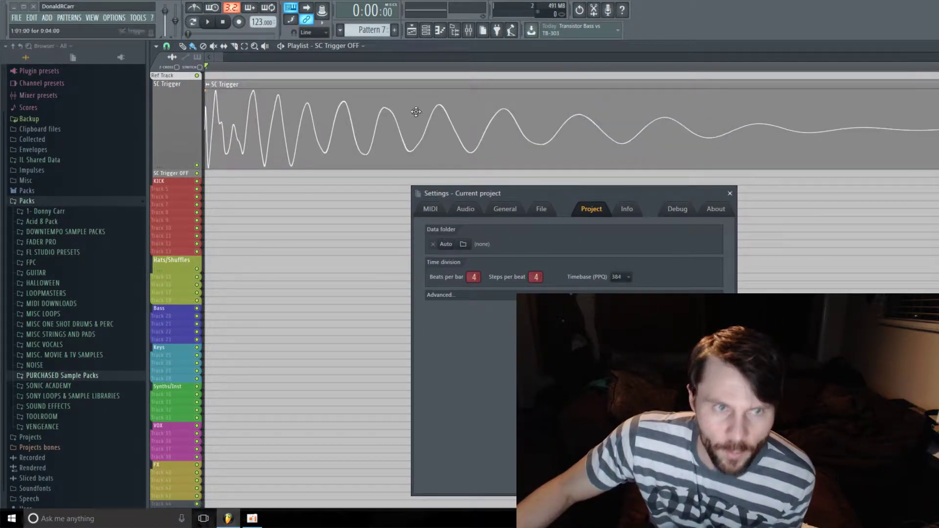
drag(223, 56, 906, 166)
click(729, 193)
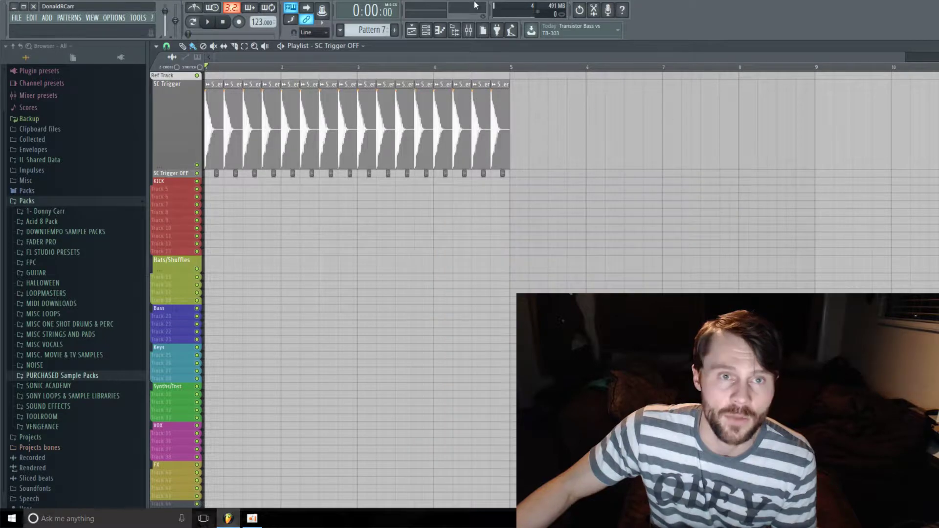
Show the mixer over the playlist and mute insert track 24
click(472, 30)
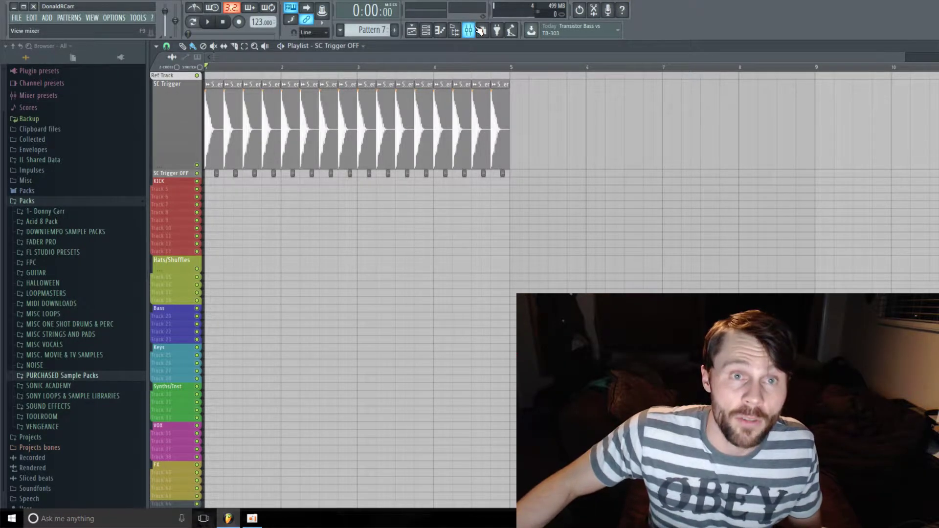
click(470, 30)
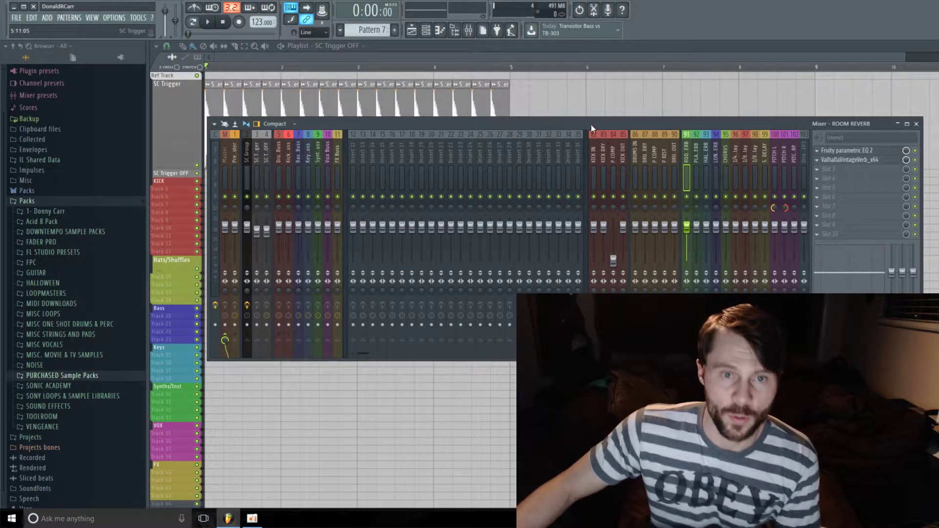
drag(588, 127, 597, 124)
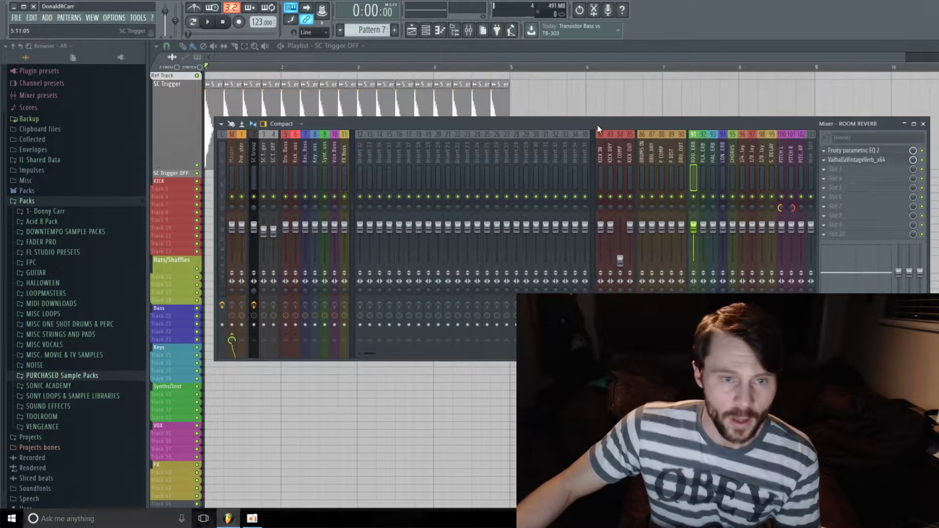
click(478, 197)
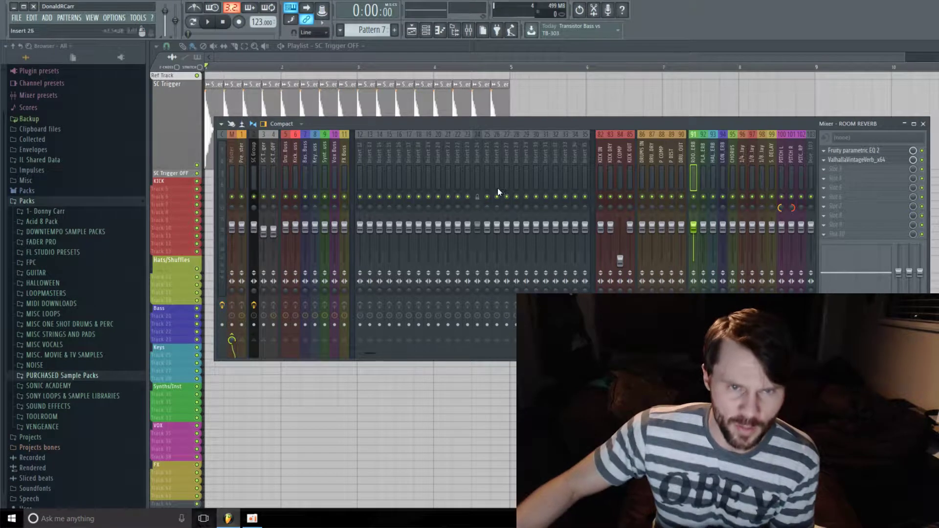
Solo mixer insert 26 while insert 24 is muted, and clear the solo again
right_click(498, 197)
right_click(498, 197)
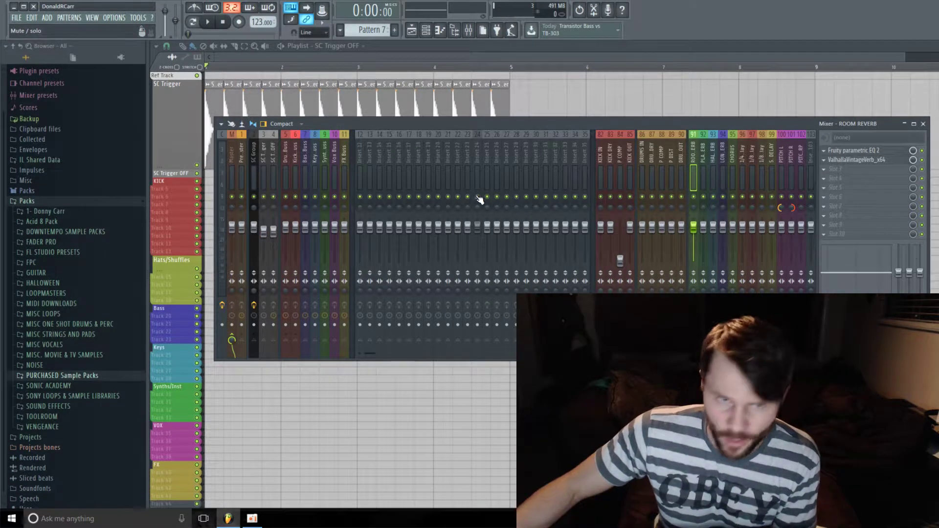
right_click(459, 197)
right_click(496, 197)
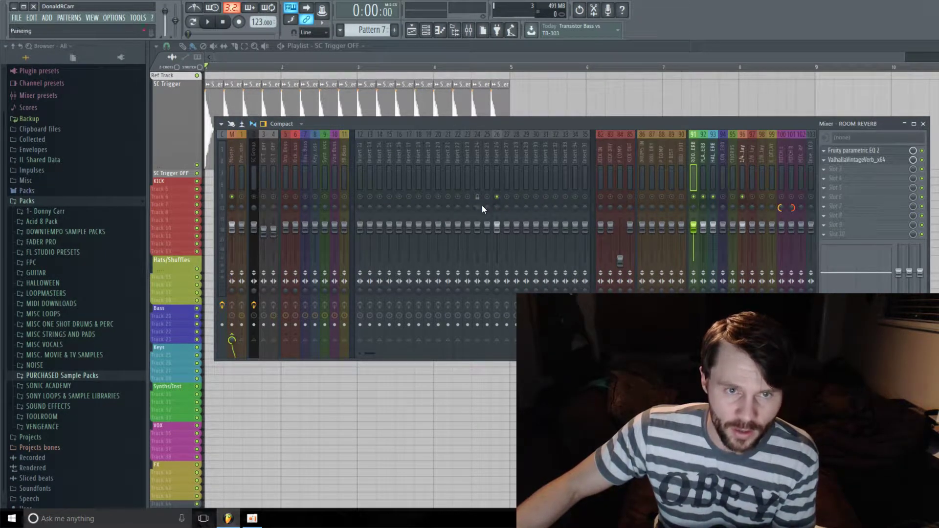
right_click(498, 198)
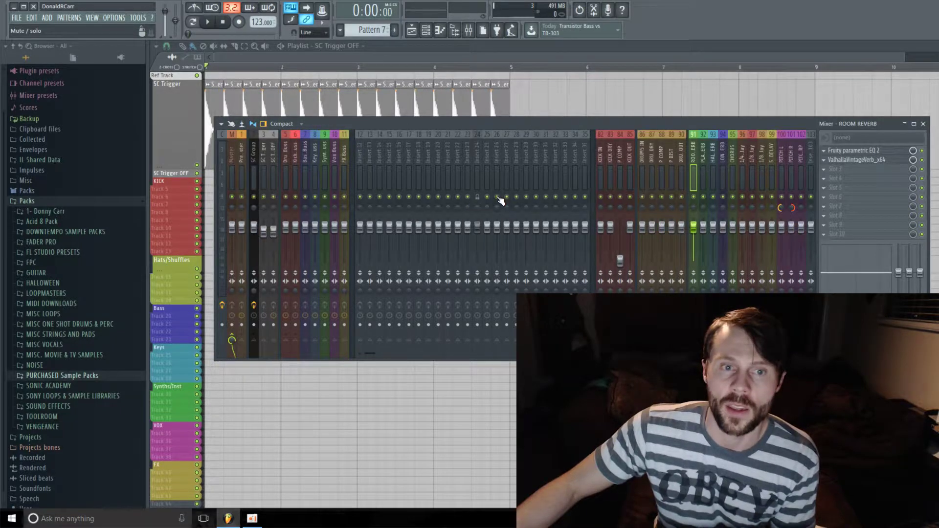
Show the channel rack instead of the mixer, toggle the SC Trigger channel's mute and reposition the rack over the playlist
click(470, 30)
click(426, 30)
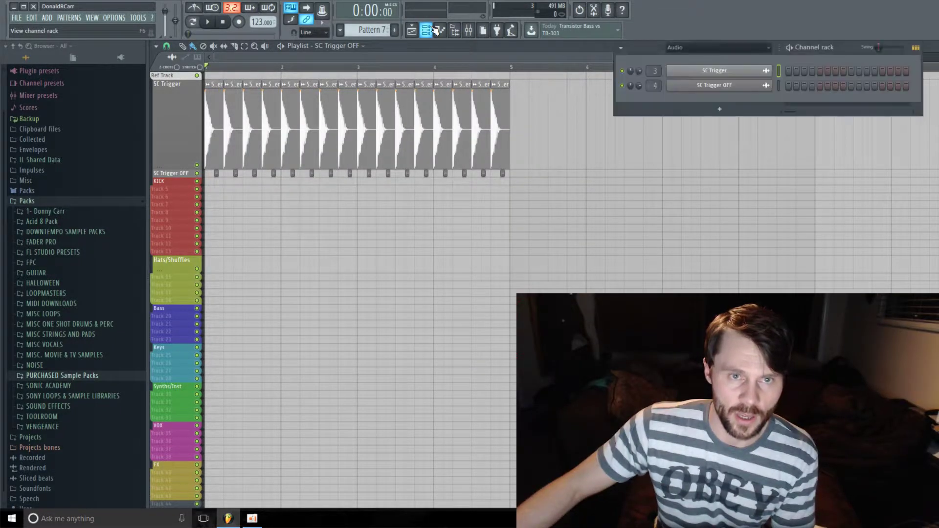
drag(768, 71, 374, 86)
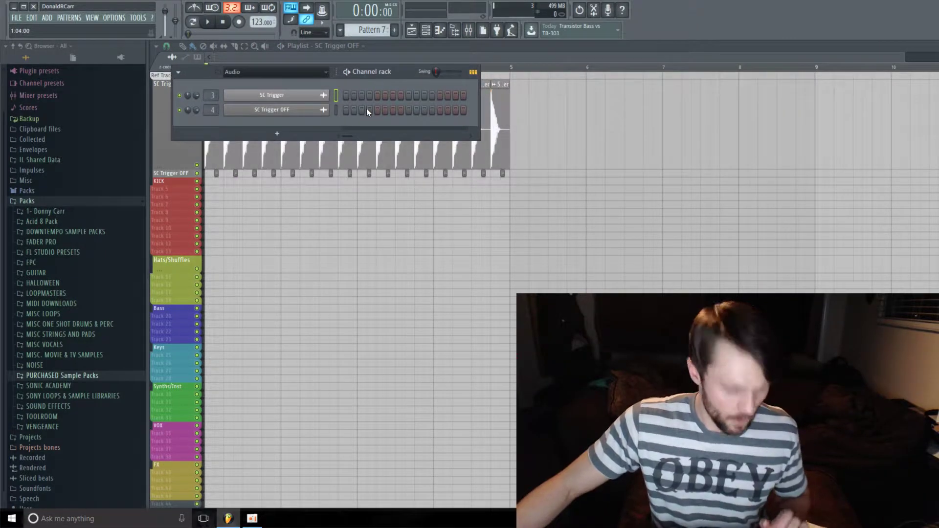
click(179, 95)
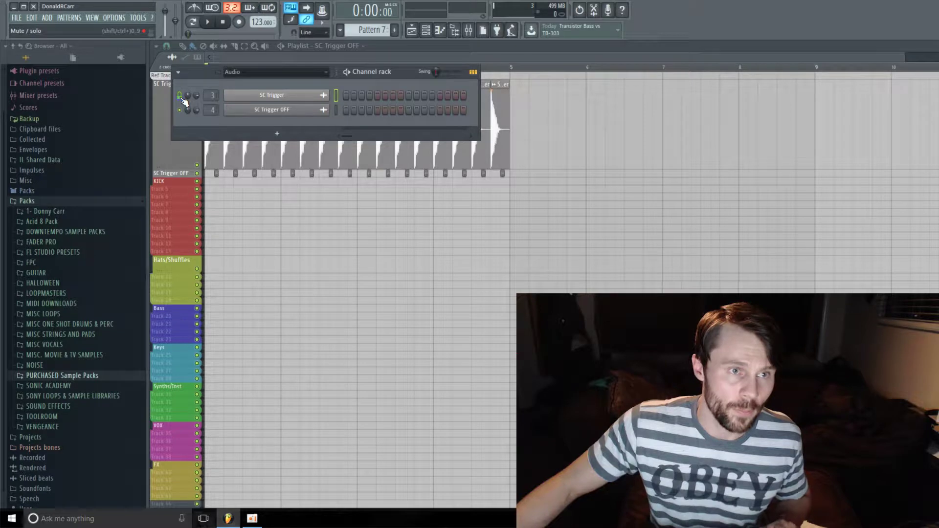
click(180, 96)
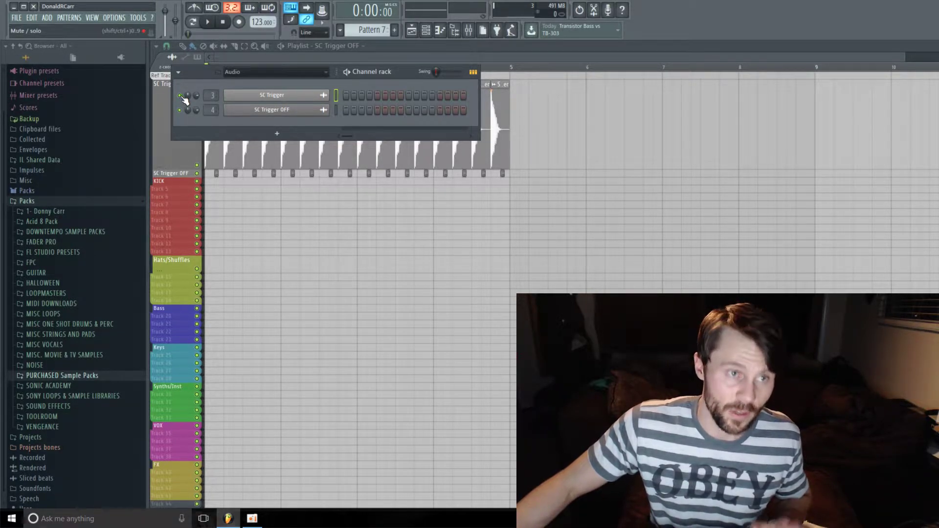
drag(417, 81, 600, 101)
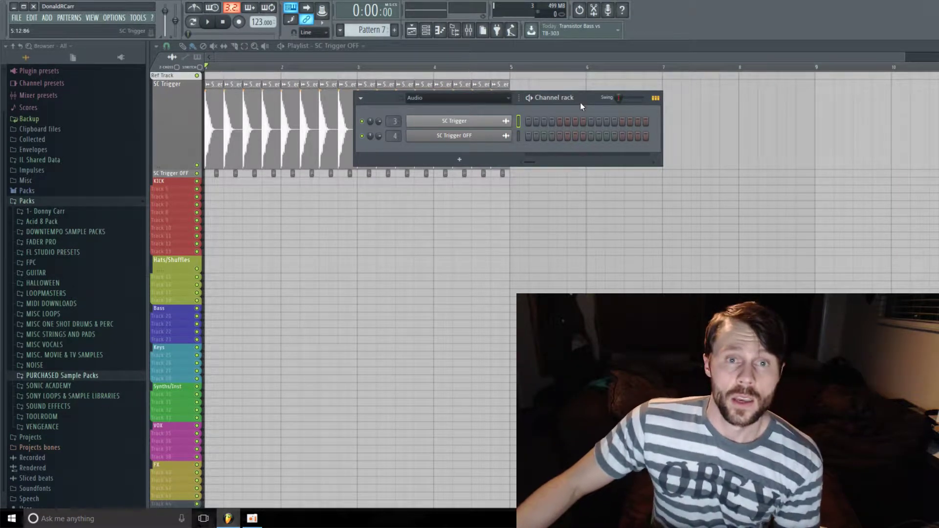
drag(578, 98, 583, 94)
Check the Smart disable option of the ValhallaVintageVerb plugin on the ROOM REVERB mixer track, and close the plugin
click(469, 30)
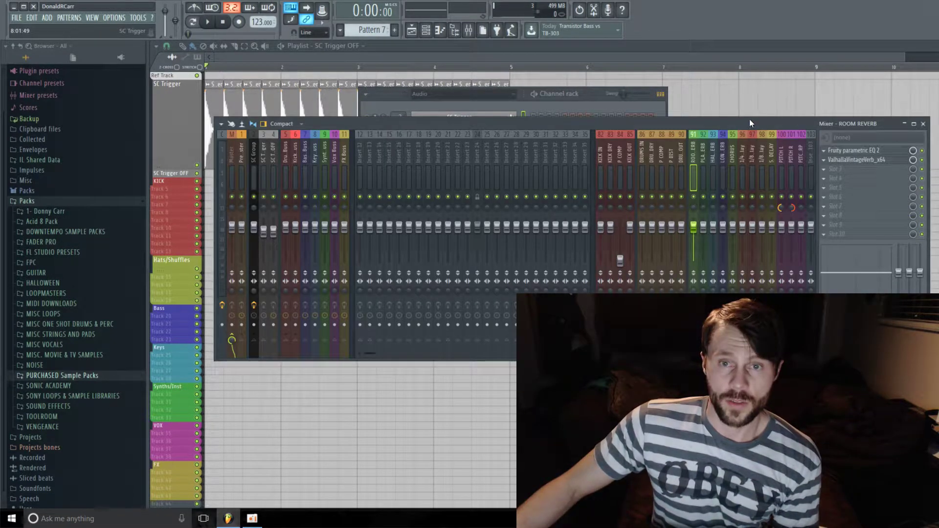
drag(749, 119, 722, 95)
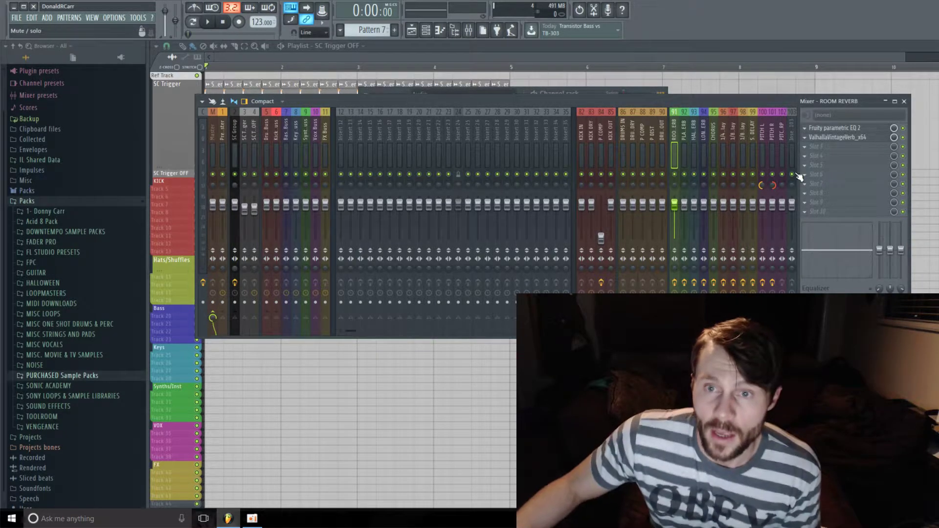
click(860, 138)
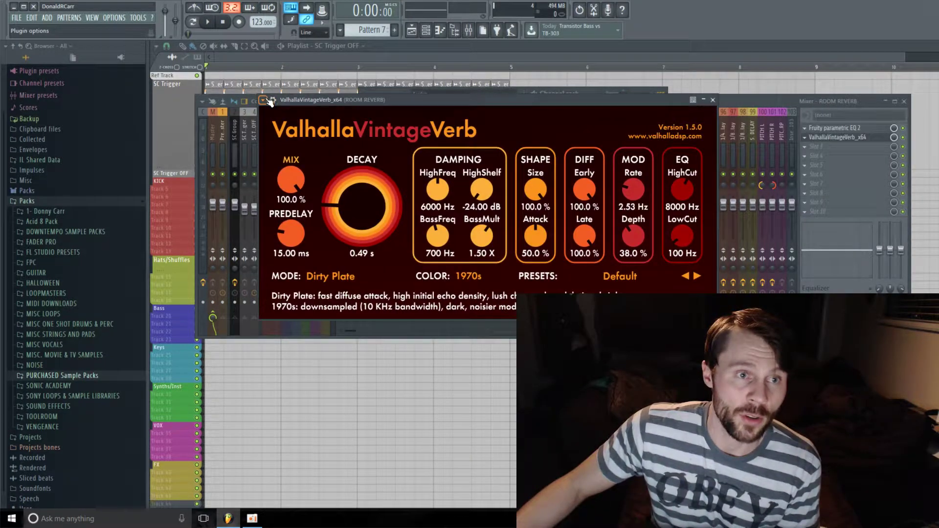
click(263, 99)
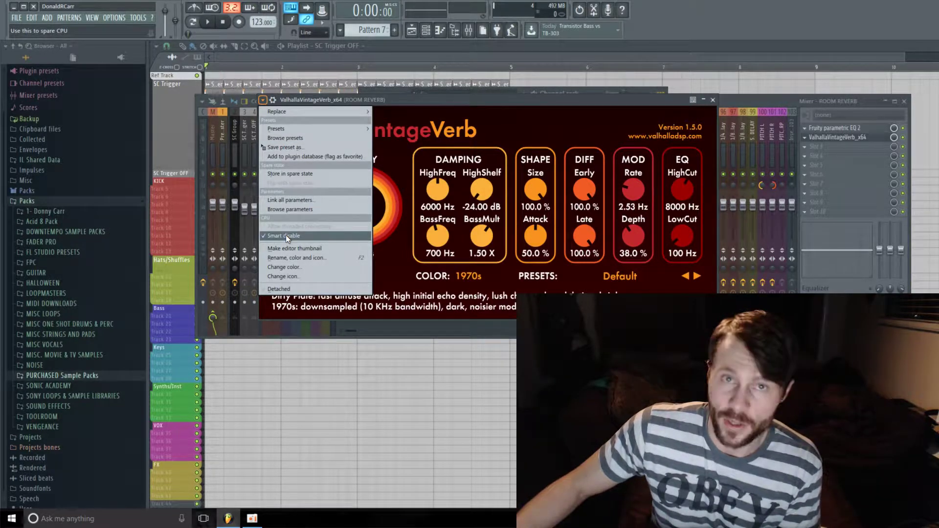
click(626, 108)
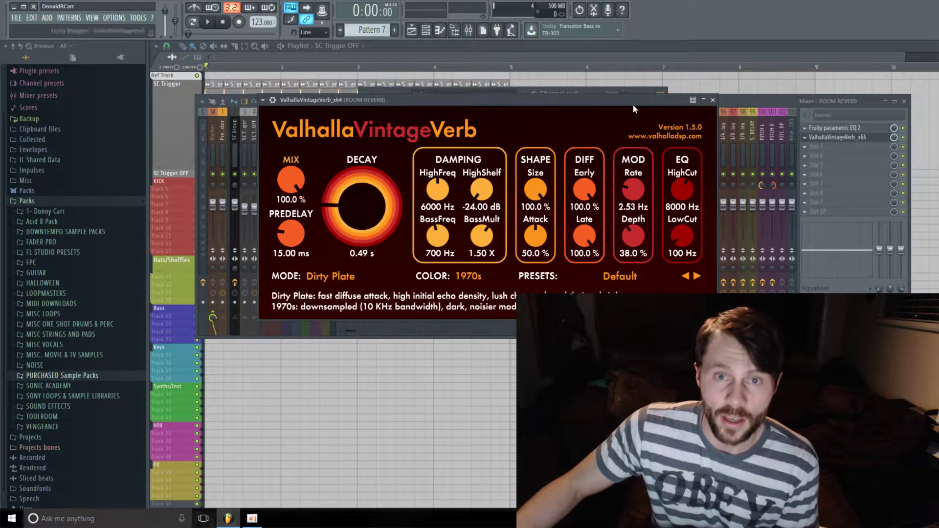
click(712, 100)
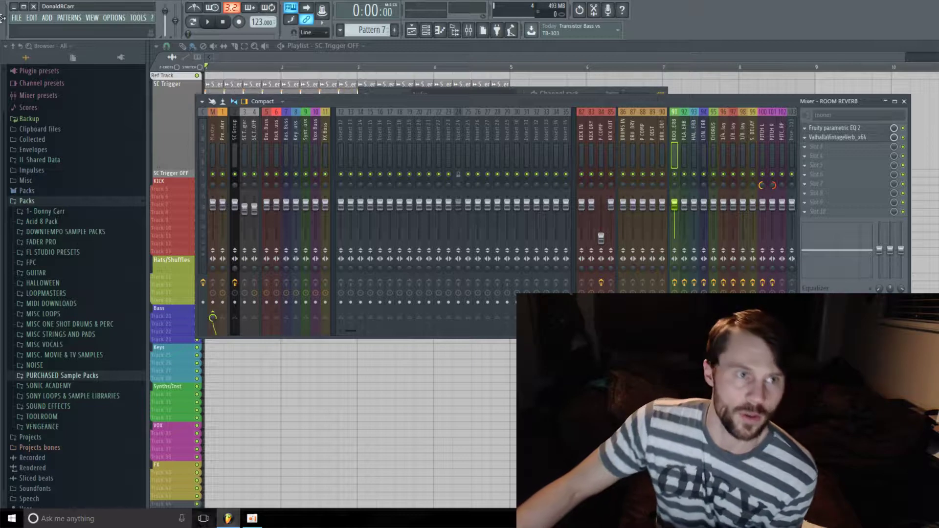
Look up the macro that switches smart disable for all plugins, without running it
click(141, 18)
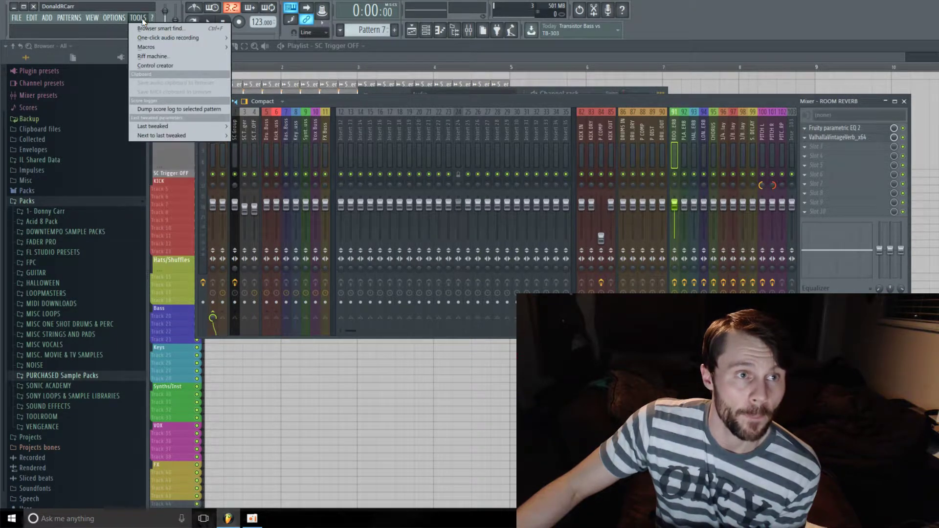
mouse_move(167, 49)
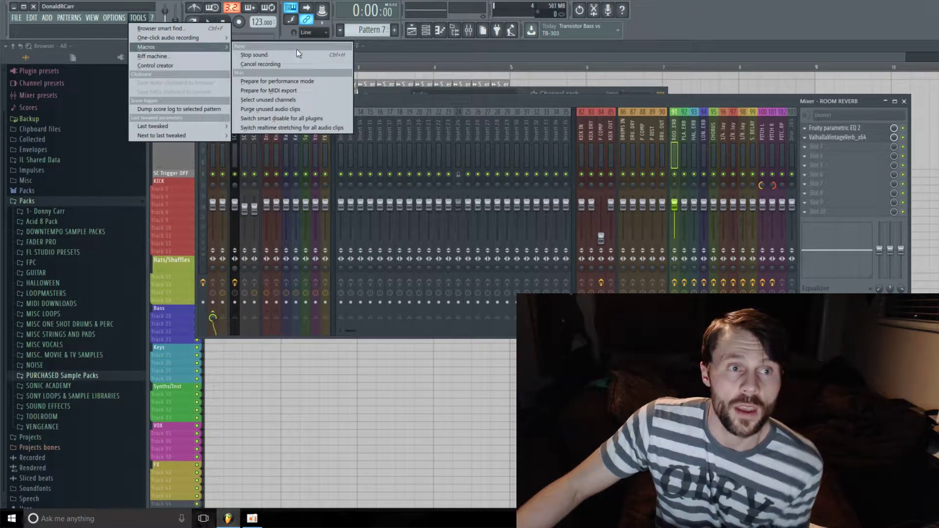
click(138, 18)
click(113, 18)
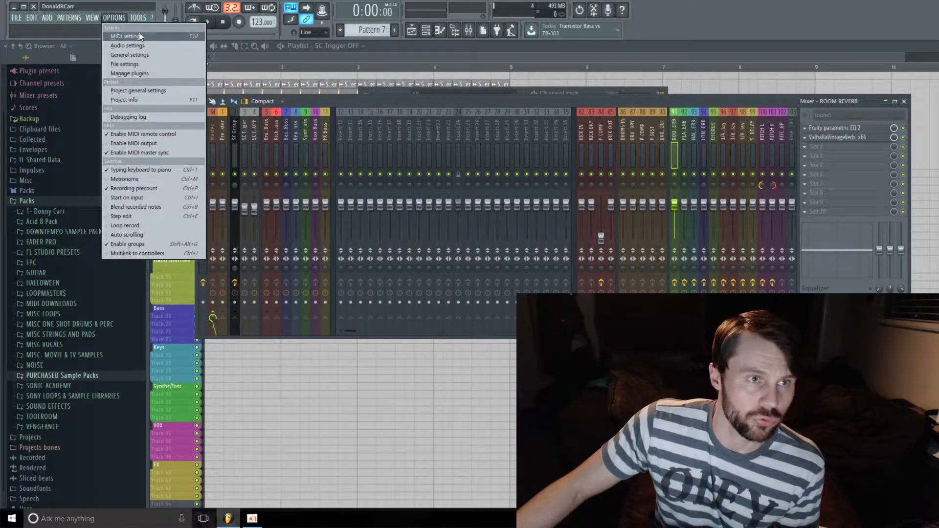
mouse_move(138, 17)
mouse_move(161, 46)
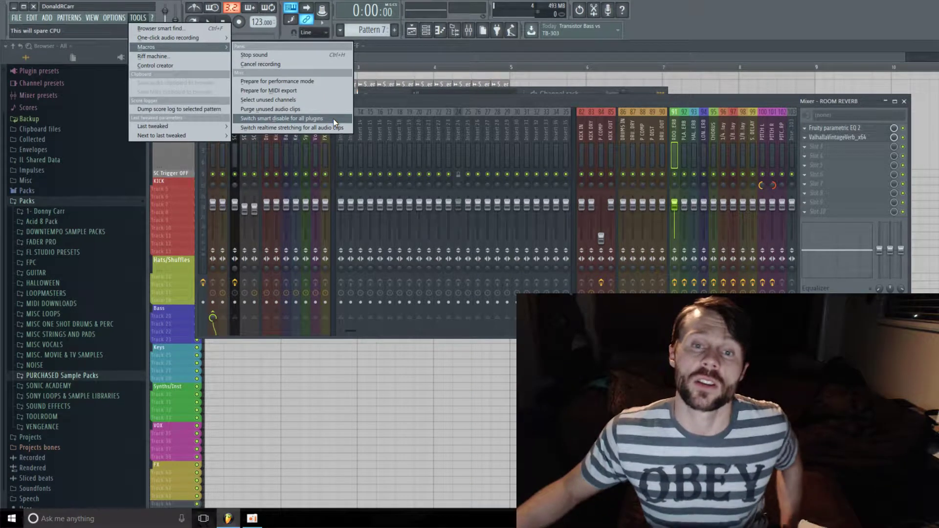
click(540, 102)
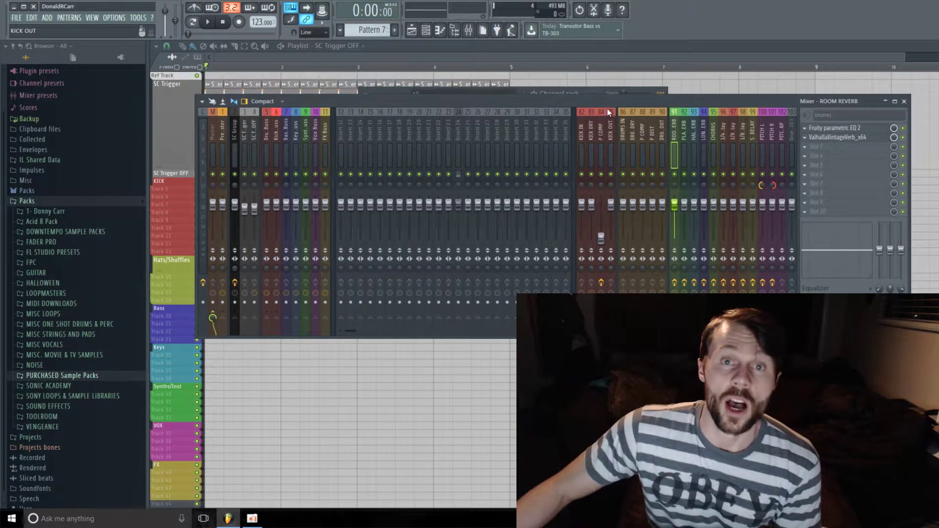
Search the Packs folder in the browser for "tams", collapse the sample pack folders again and narrow the browser slightly
drag(609, 102, 609, 100)
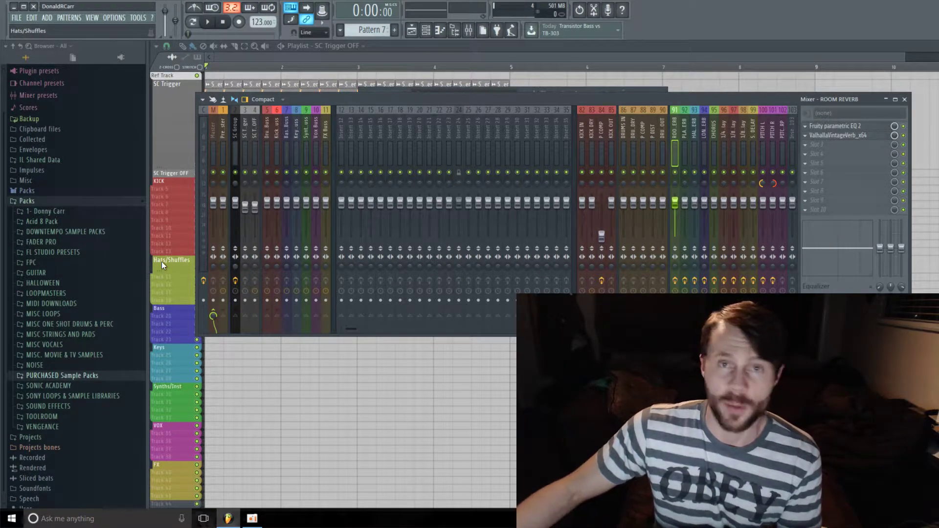
drag(162, 263, 36, 199)
click(89, 218)
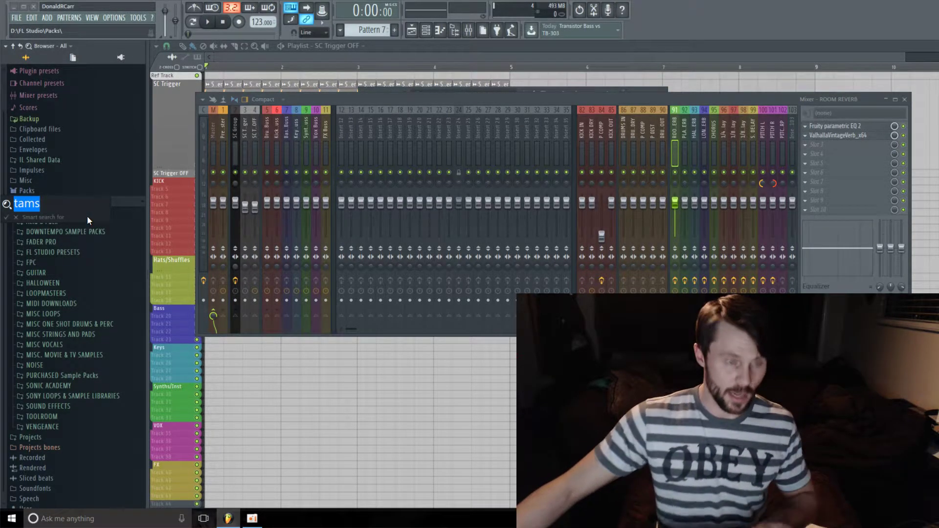
key(Return)
scroll(74, 259, down, 4)
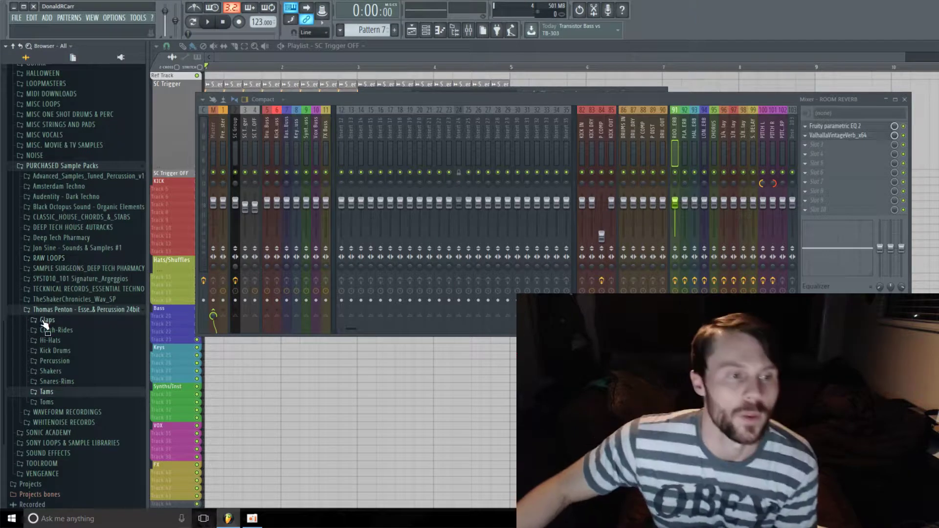
click(93, 311)
click(92, 207)
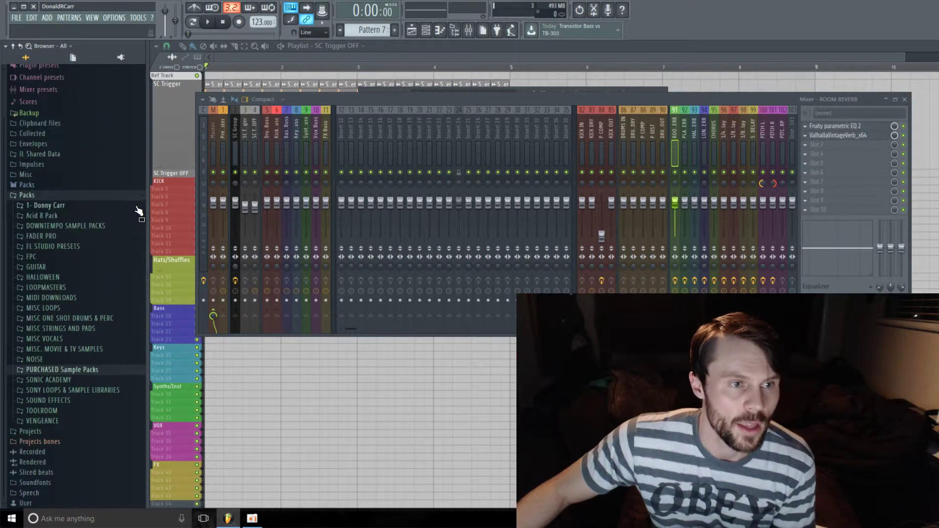
drag(146, 202, 142, 202)
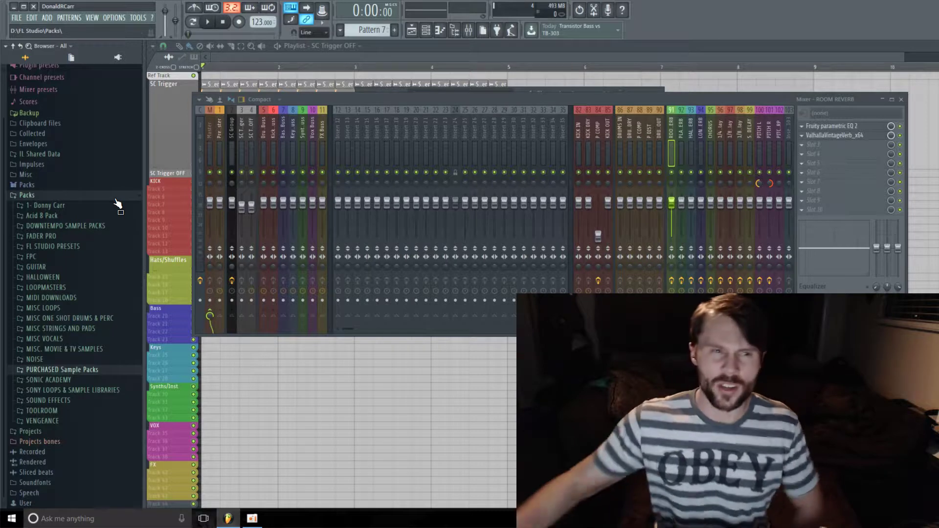
Hide the mixer, try a smaller height for the SC Trigger playlist track and undo the resizing
key(F9)
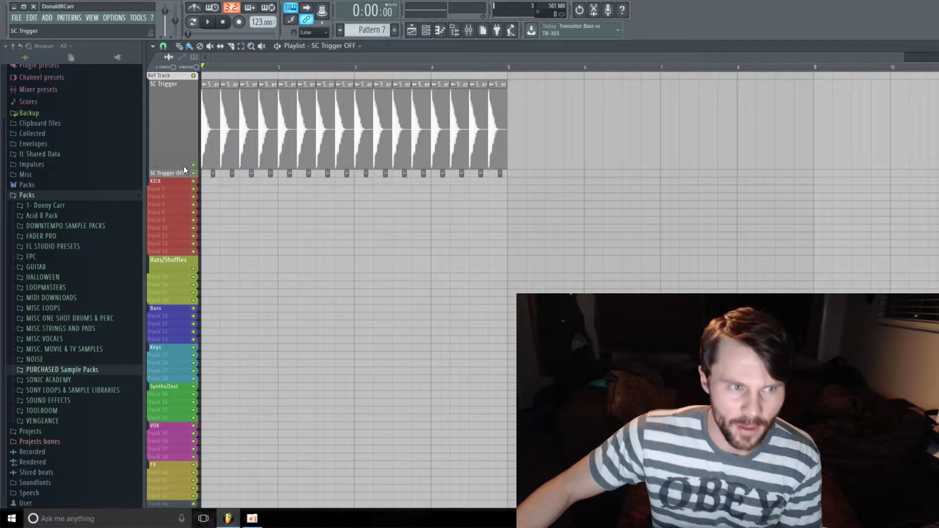
drag(176, 167, 176, 103)
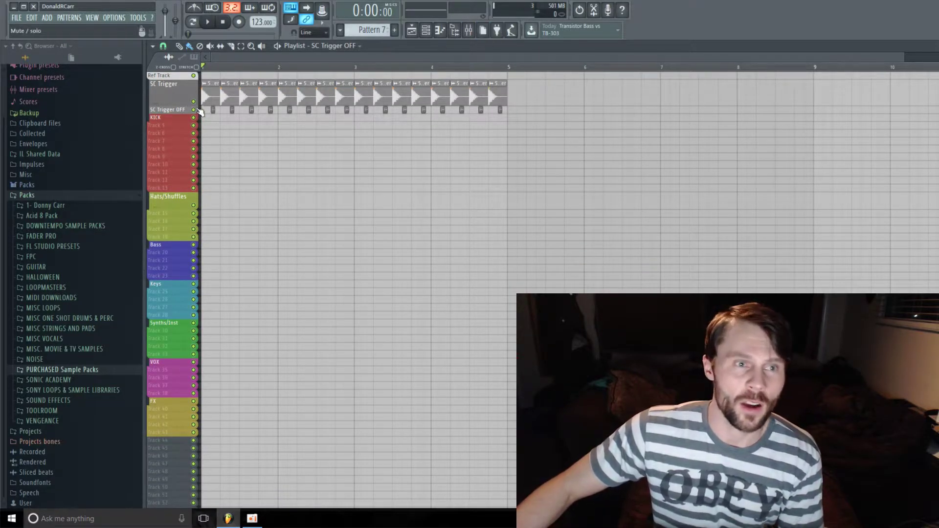
key(ctrl+z)
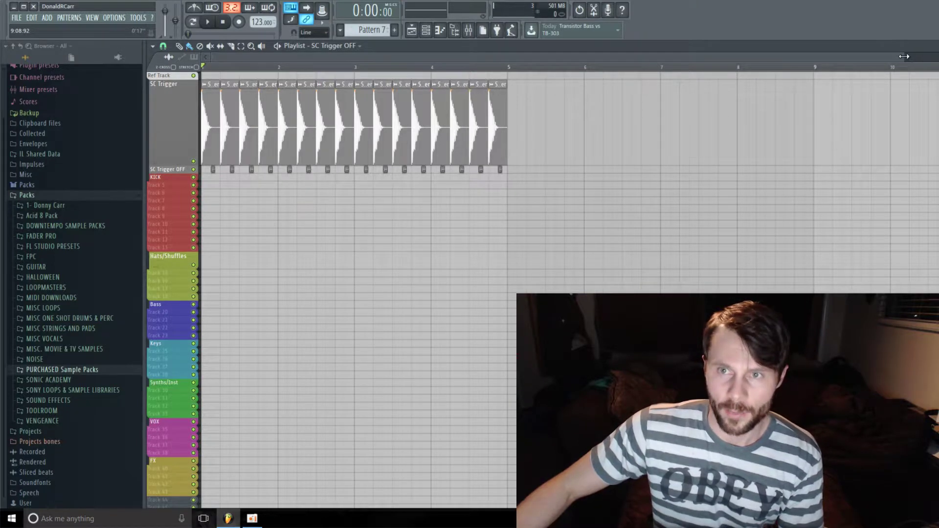
Create a volume automation clip from the first SC Trigger clip in the playlist
drag(904, 57, 399, 61)
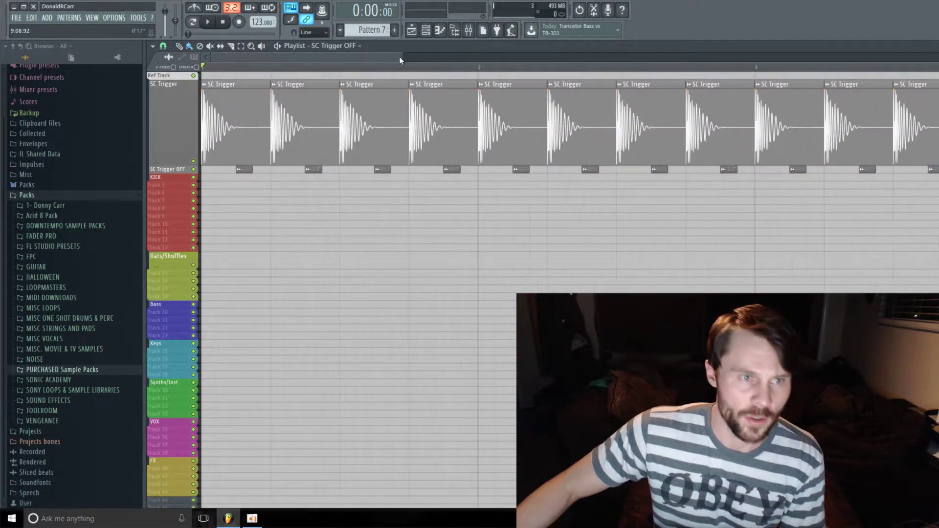
right_click(205, 91)
mouse_move(315, 159)
click(365, 164)
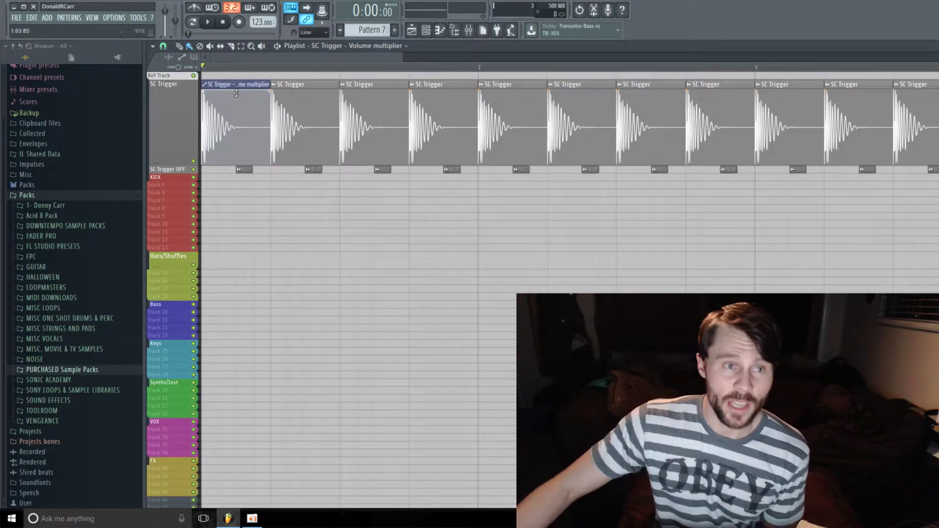
Show the channel rack and delete the SC Trigger - Volume multiplier automation channel
click(426, 30)
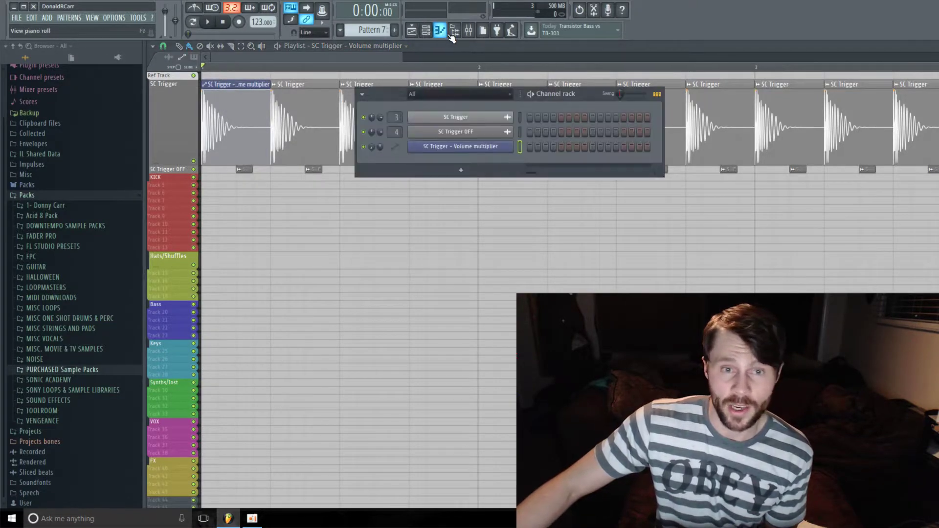
right_click(508, 146)
click(558, 215)
click(663, 283)
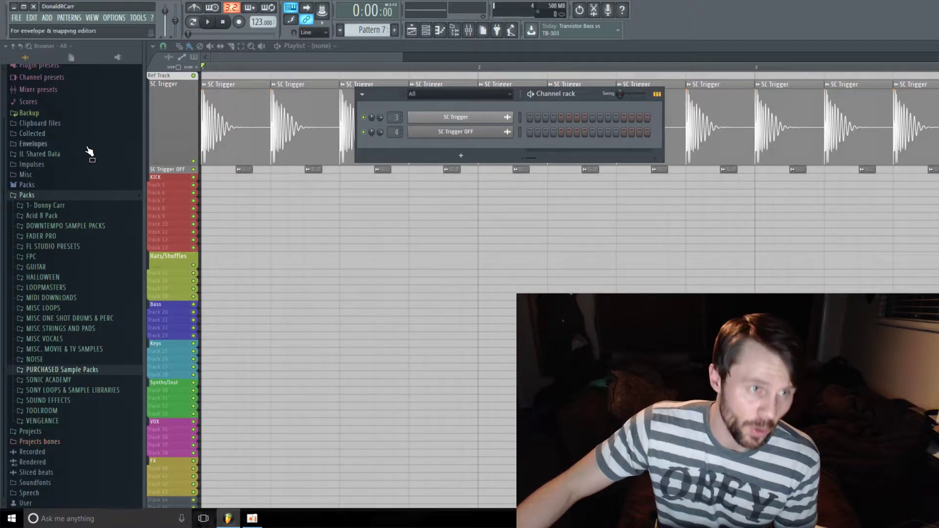
Delete the SC Trigger - Volume multiplier event from the current project's initialized controls, and collapse the project's browser entry
scroll(71, 154, up, 2)
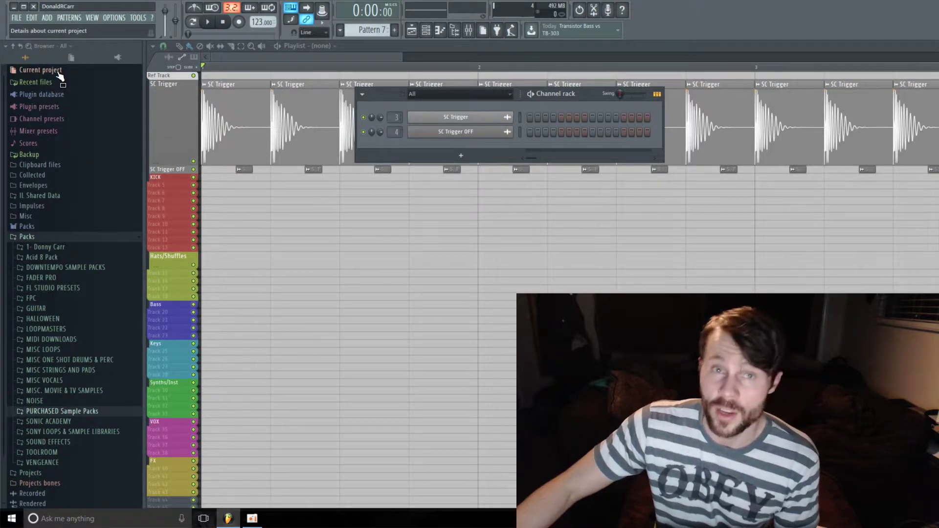
click(58, 73)
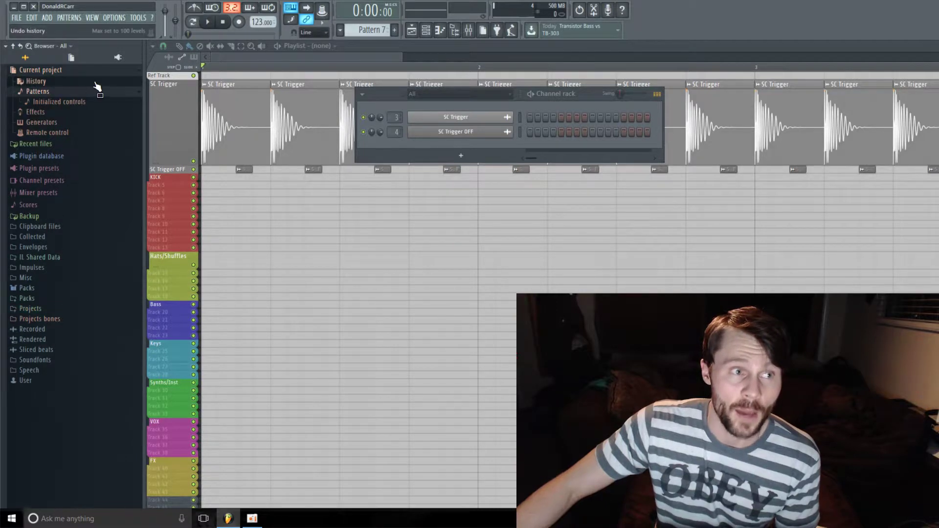
click(71, 102)
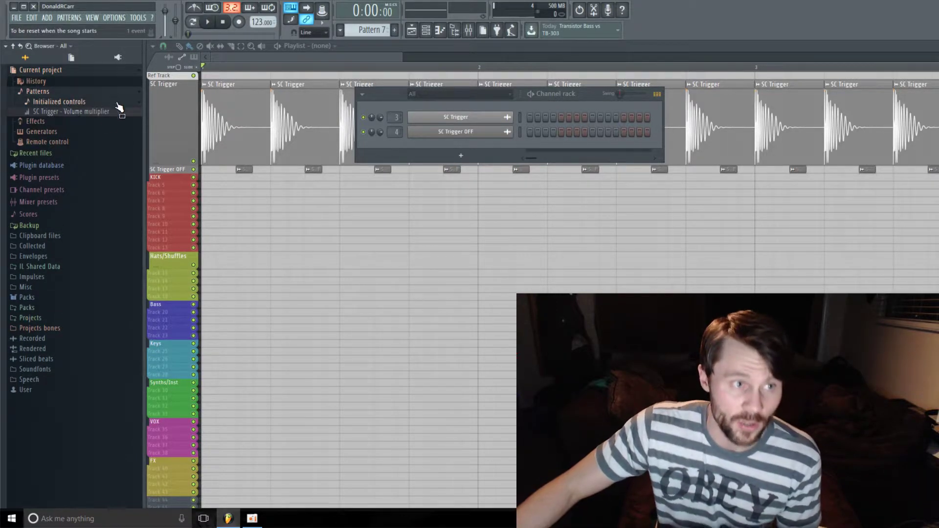
right_click(92, 112)
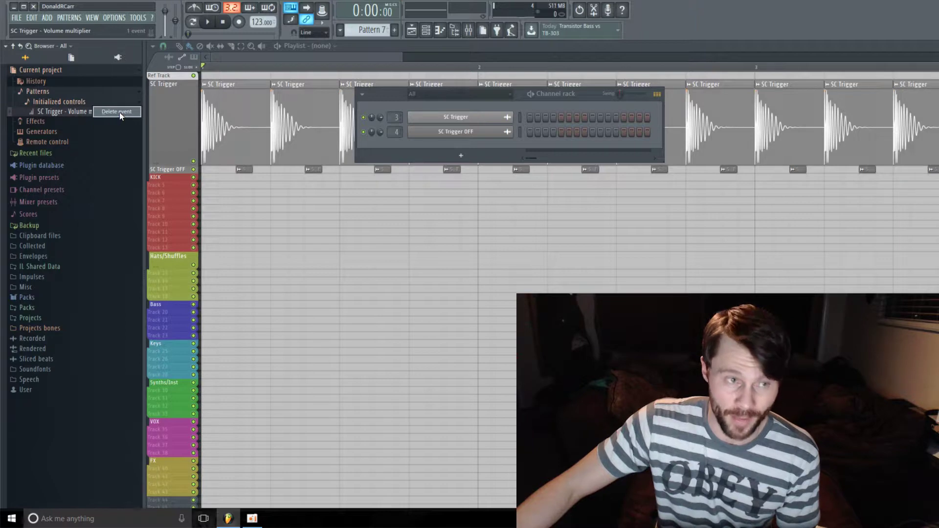
click(121, 110)
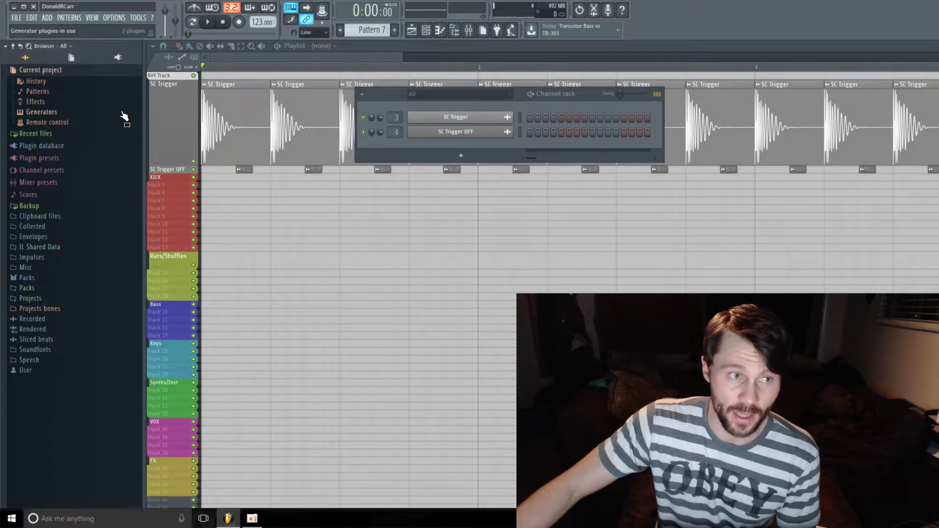
click(53, 71)
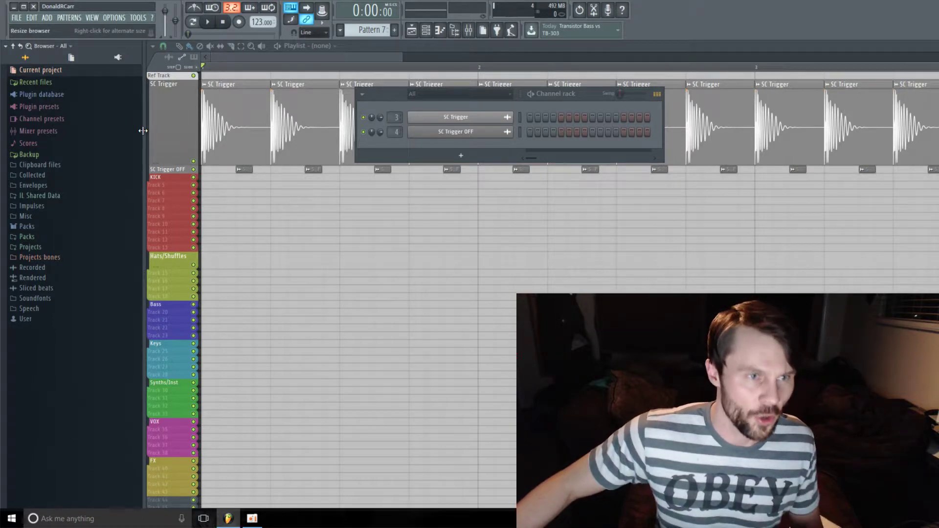
Narrow the browser, look over the plugin list of an empty ROOM REVERB effect slot, and place the mixer below the channel rack
drag(143, 128, 99, 143)
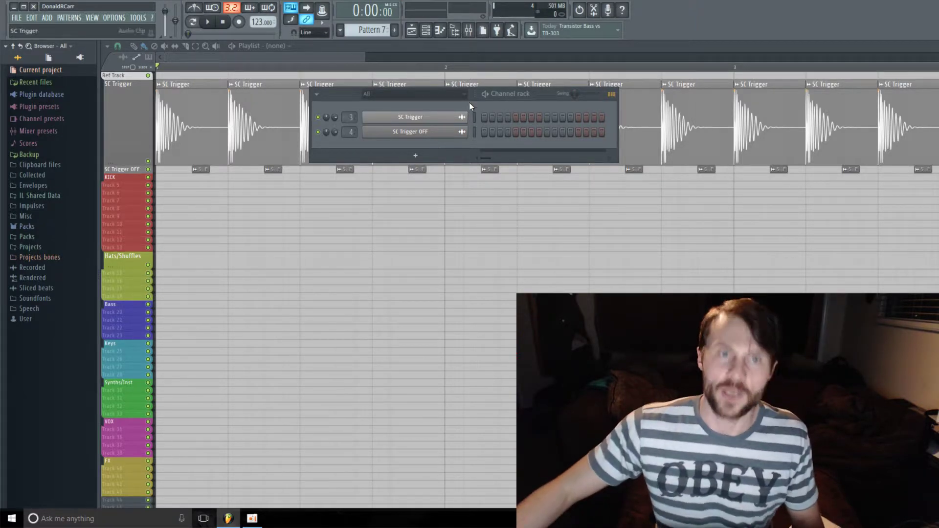
click(469, 30)
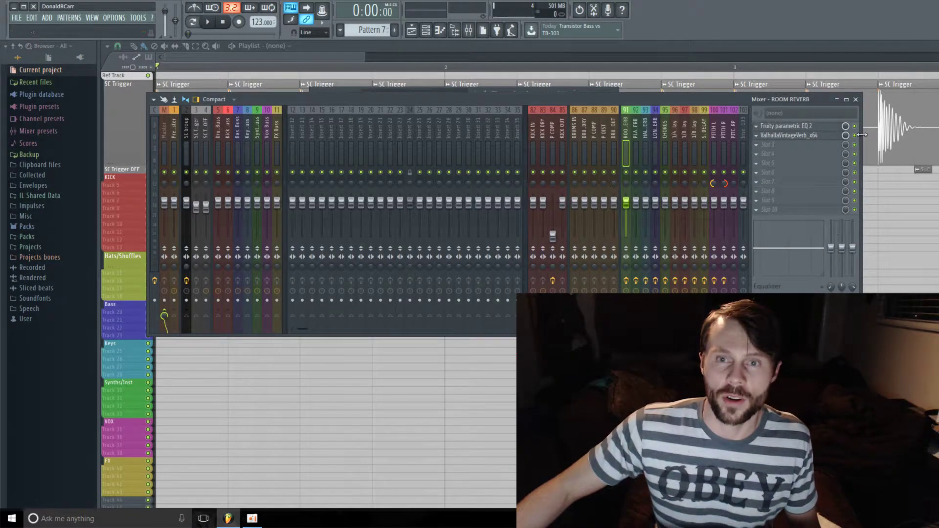
click(766, 146)
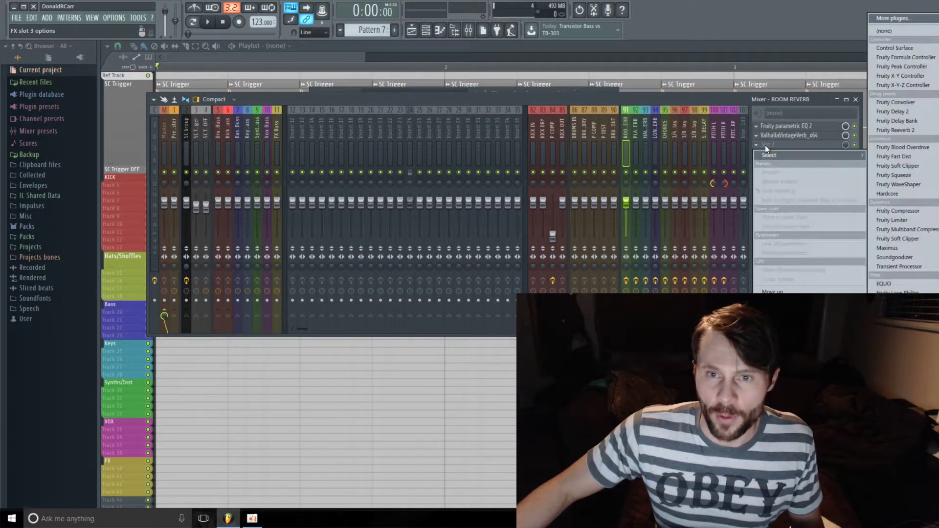
click(747, 95)
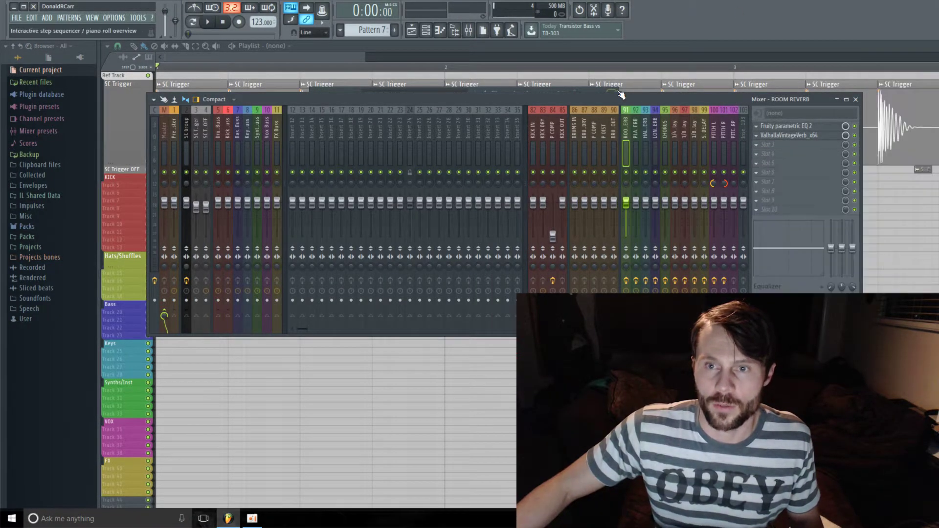
drag(747, 95, 134, 100)
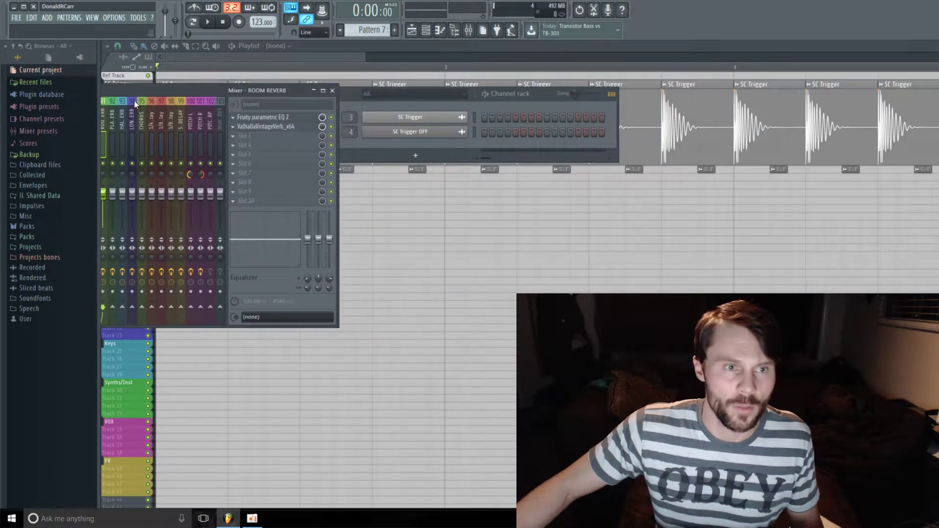
click(240, 154)
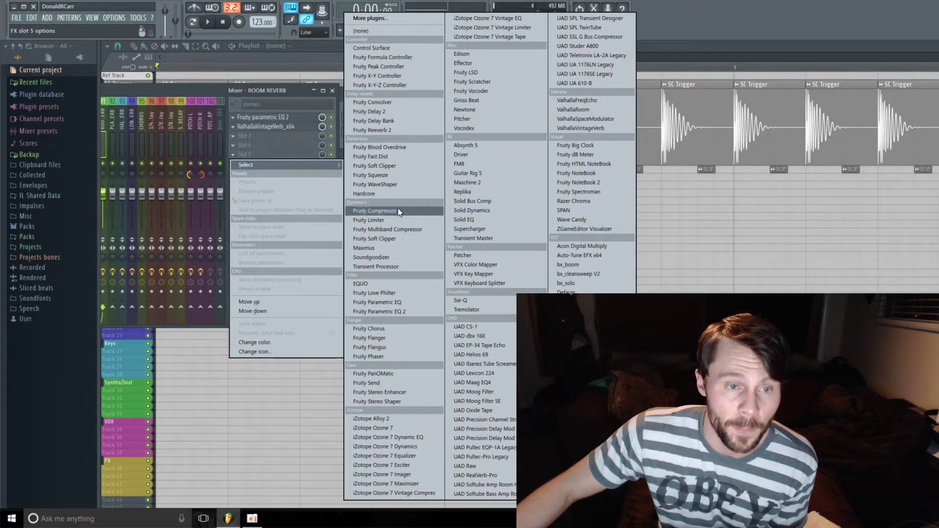
click(198, 96)
drag(196, 94, 735, 216)
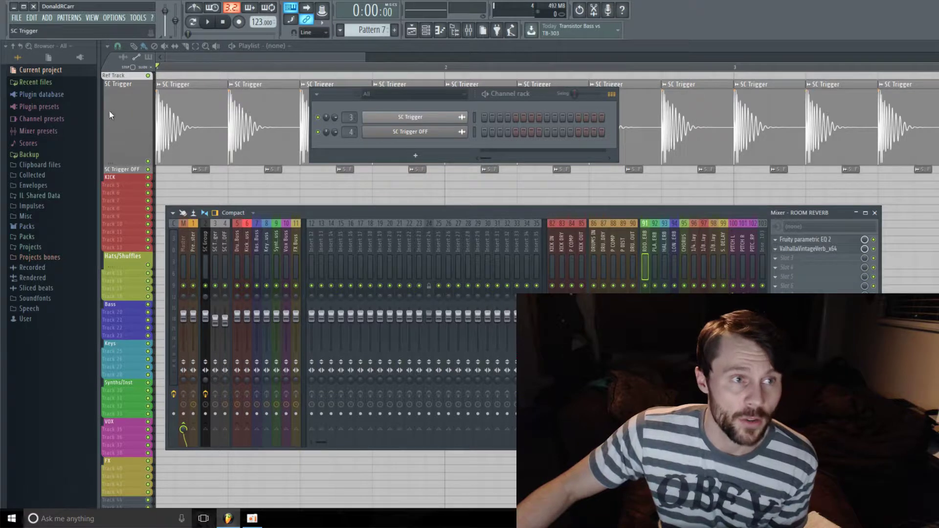
Show the Plugin database in the browser, run a fast scan for installed plugins and dismiss the scan report
click(83, 60)
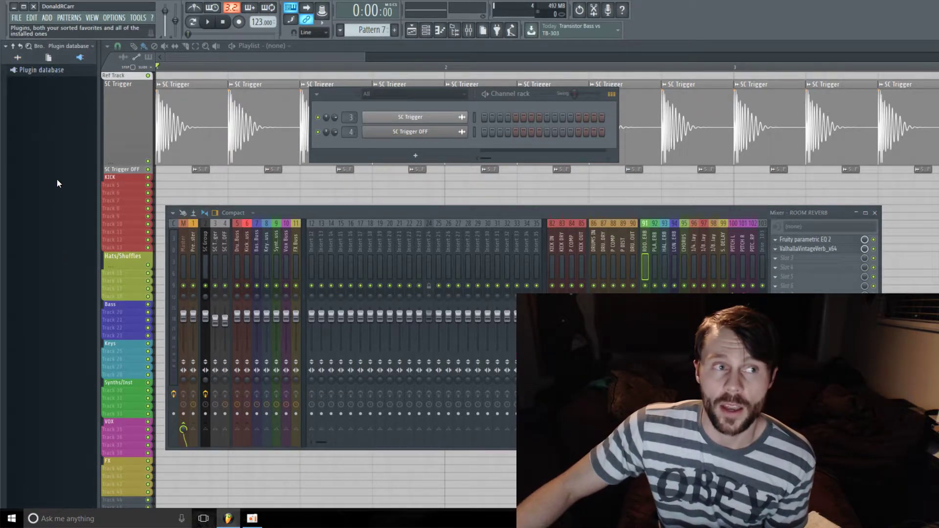
right_click(56, 69)
click(122, 102)
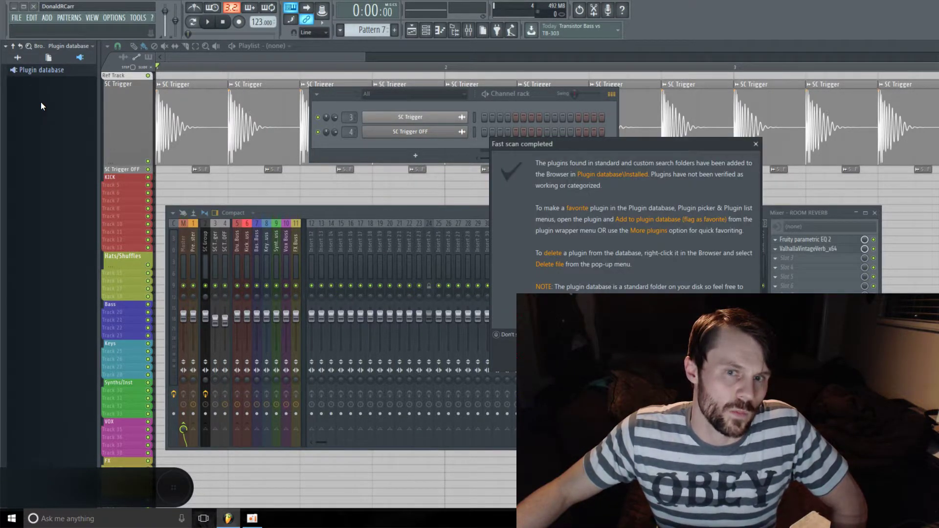
key(Escape)
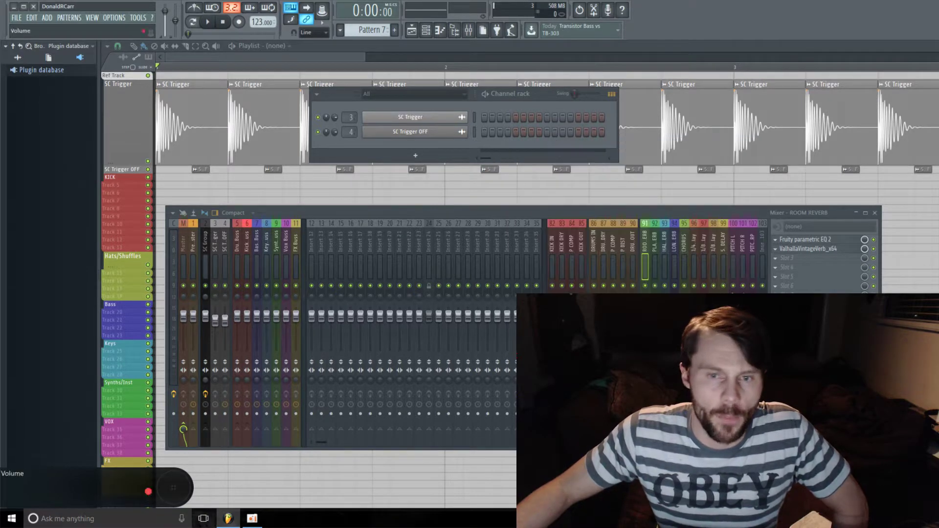
Show the newly found effects under Installed > Effects > New in the Plugin database, and widen the browser
click(39, 70)
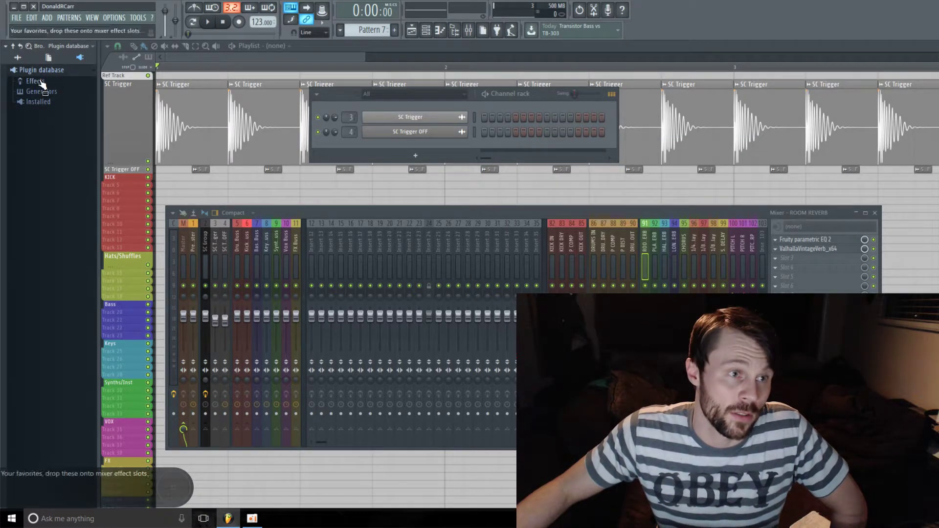
click(45, 81)
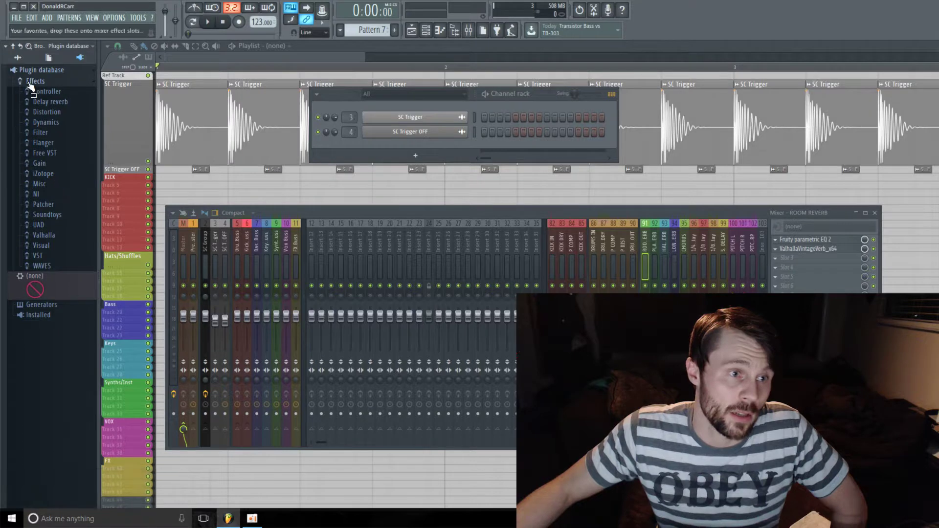
click(36, 81)
click(48, 102)
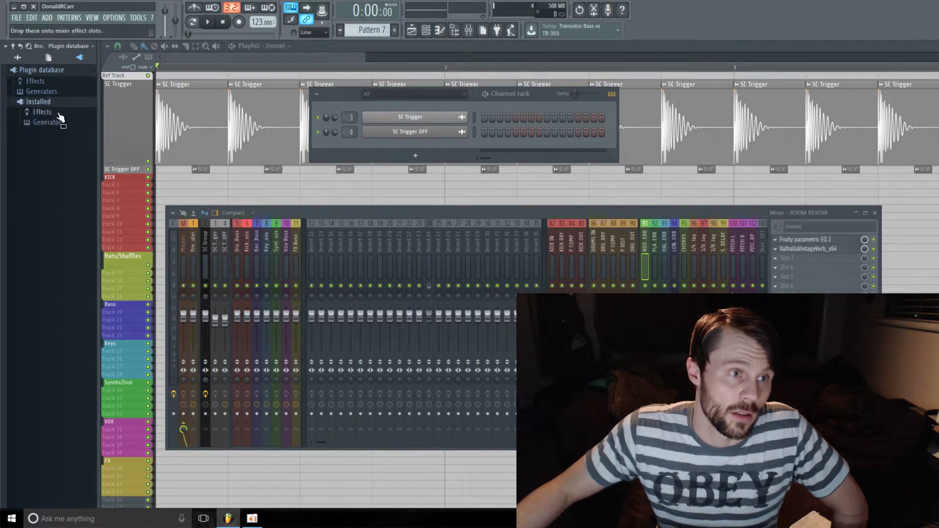
click(49, 113)
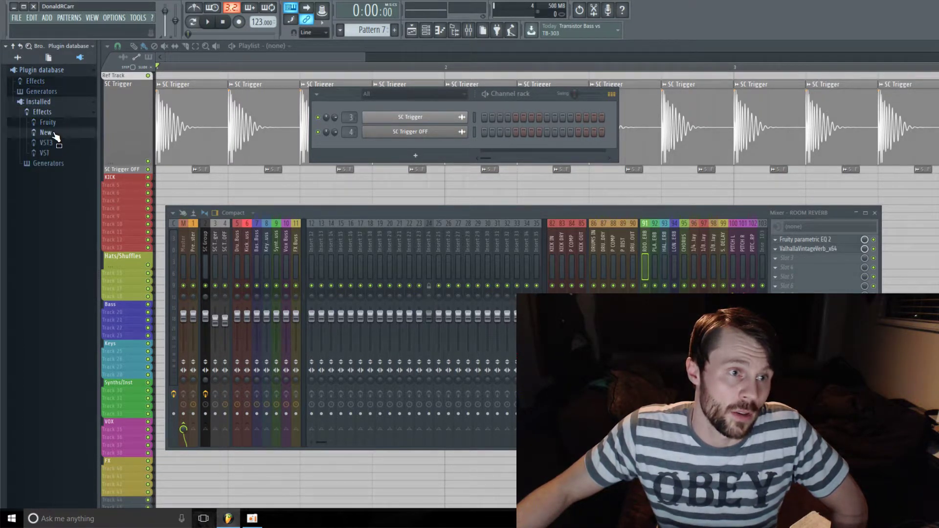
drag(102, 145, 123, 140)
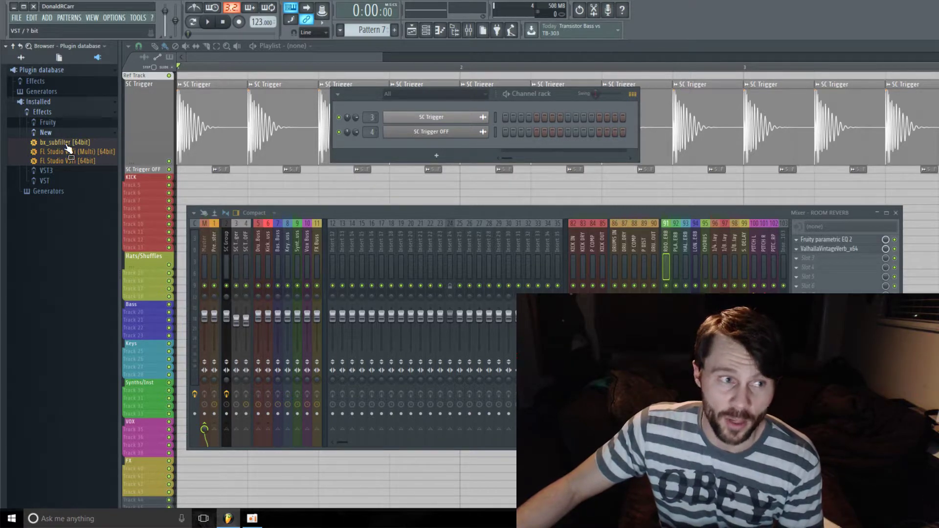
Select mixer insert 12 and move both the mixer and the channel rack higher over the playlist
click(332, 244)
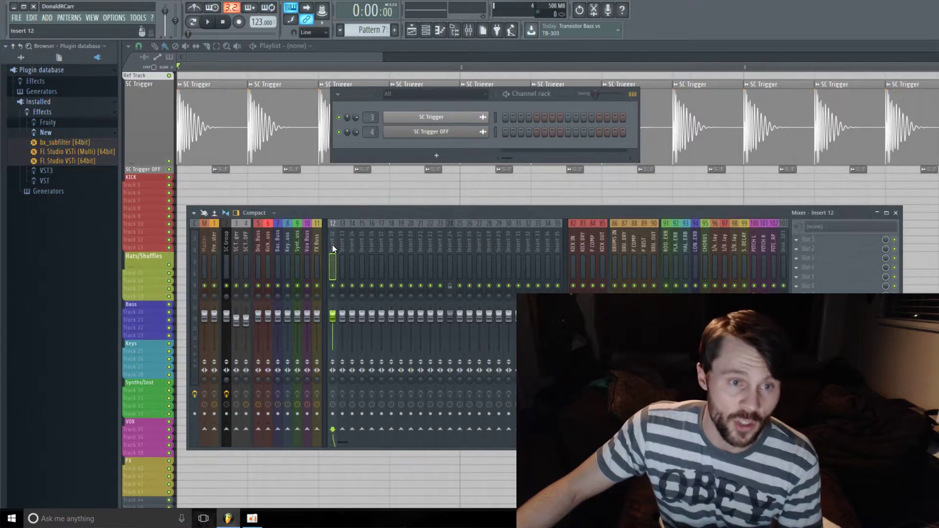
drag(439, 210, 435, 178)
drag(549, 96, 458, 72)
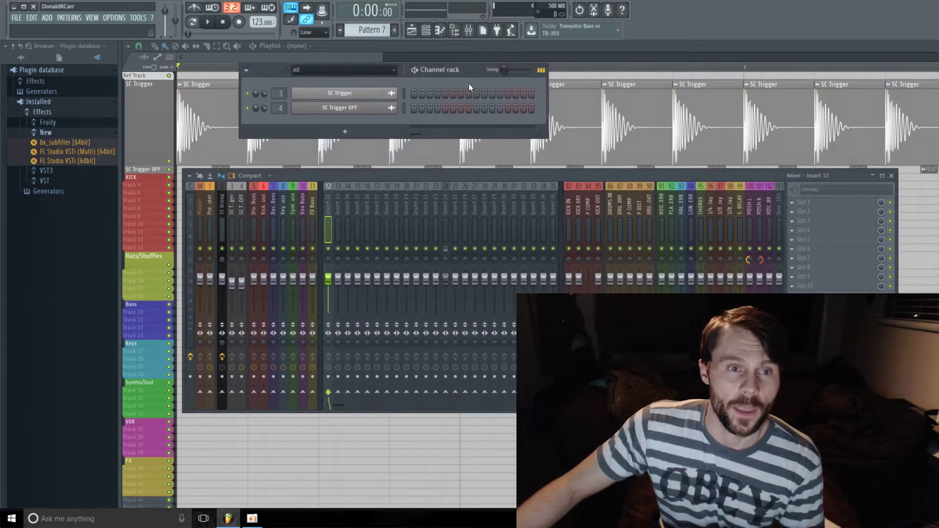
Move the mixer up to just below the channel rack and look over the plugin list for adding a channel
drag(482, 179, 484, 154)
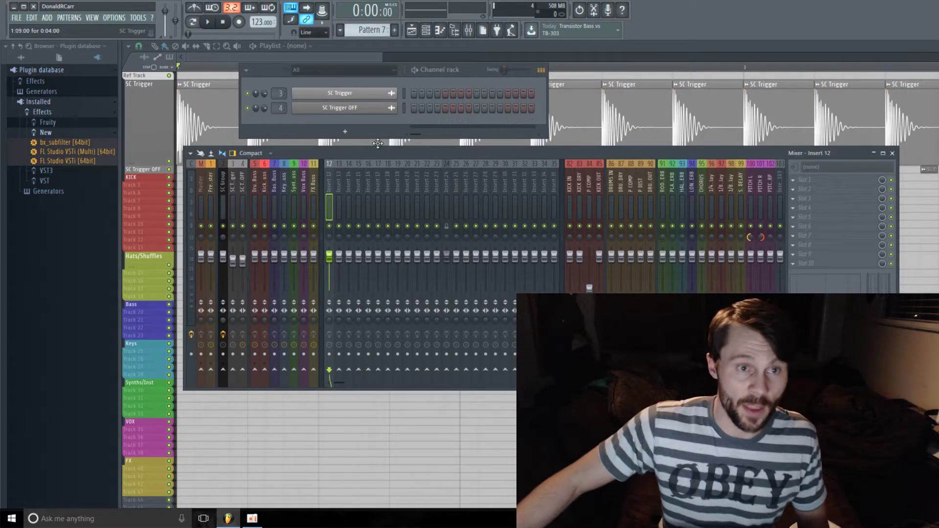
click(351, 132)
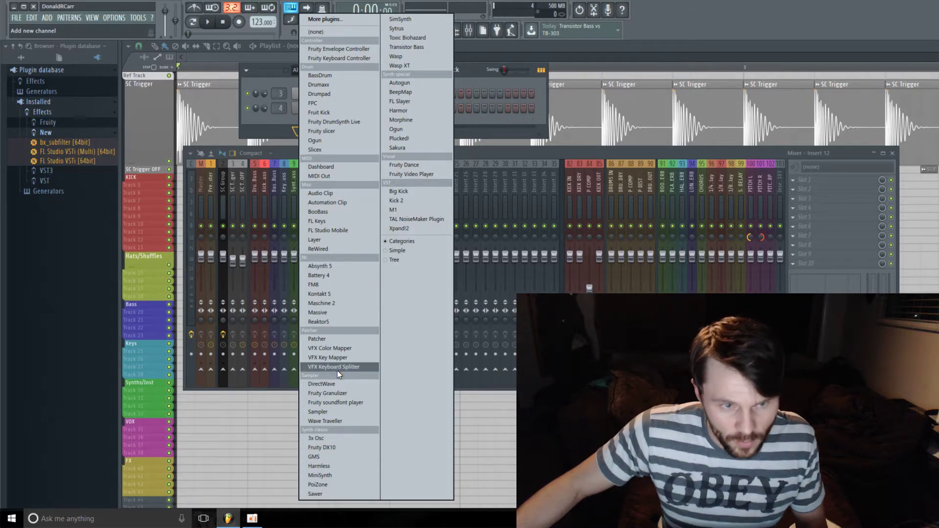
click(590, 150)
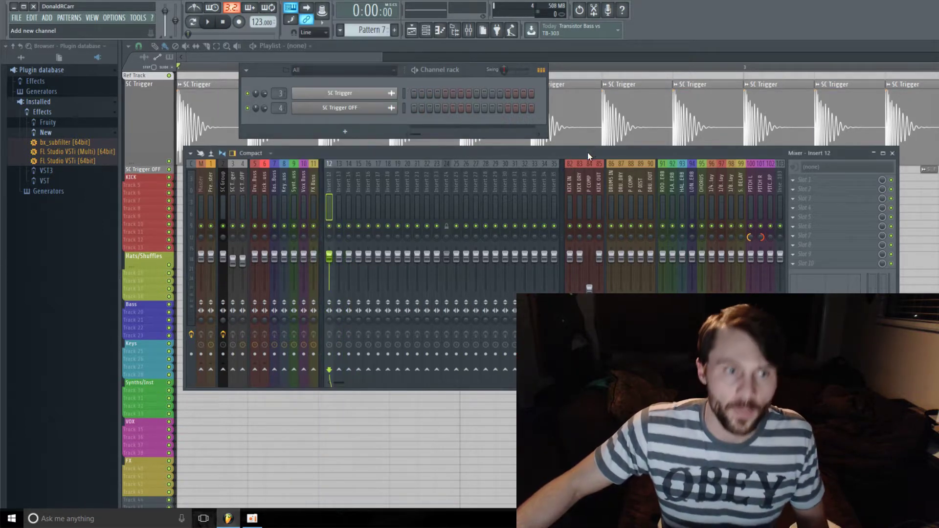
Load the newly found bx_subfilter effect from the browser onto mixer insert 12 and place its window over the mixer
drag(83, 144, 408, 167)
drag(333, 184, 330, 188)
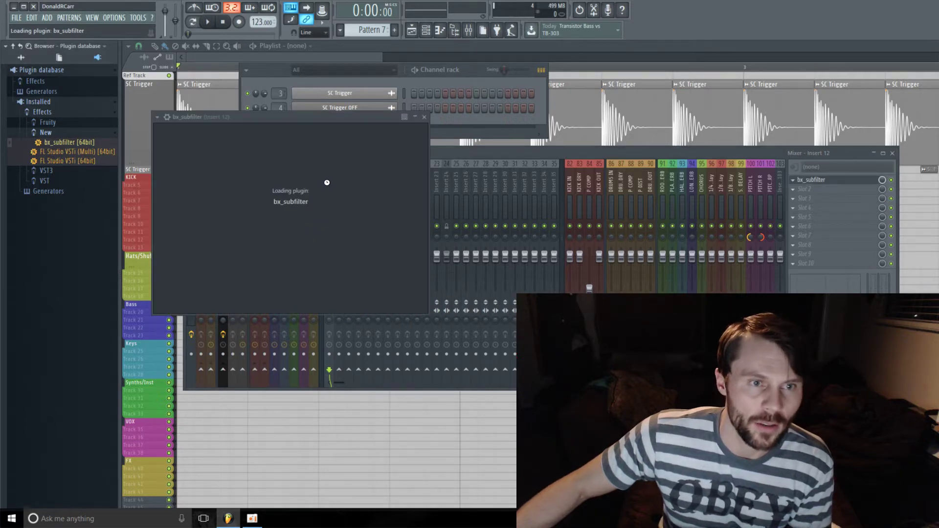
drag(300, 117, 620, 227)
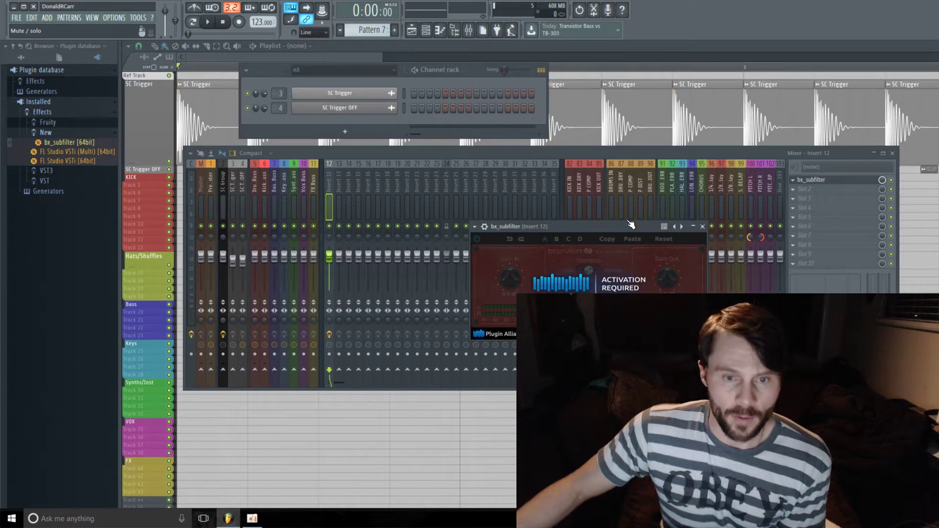
Collapse the Installed folder, expand Effects in the Plugin database, and look through the plugins in its VST category
click(43, 102)
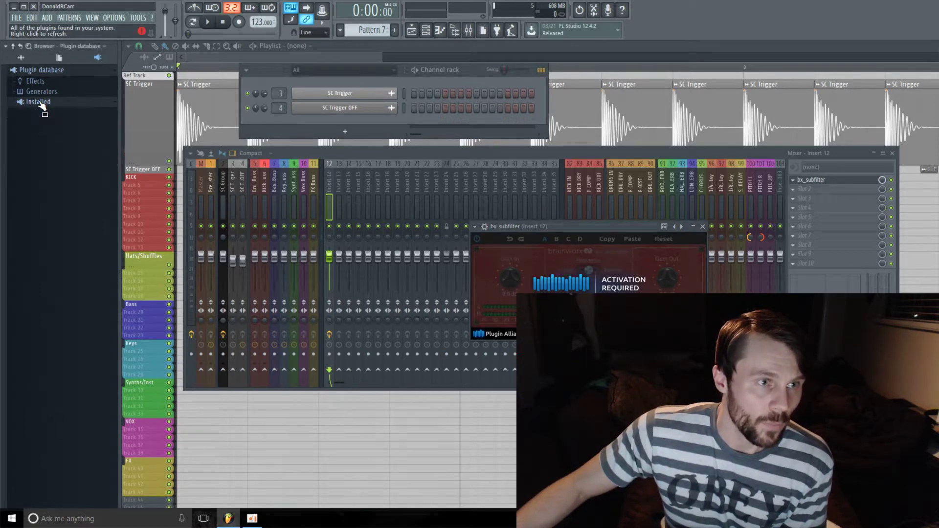
click(37, 81)
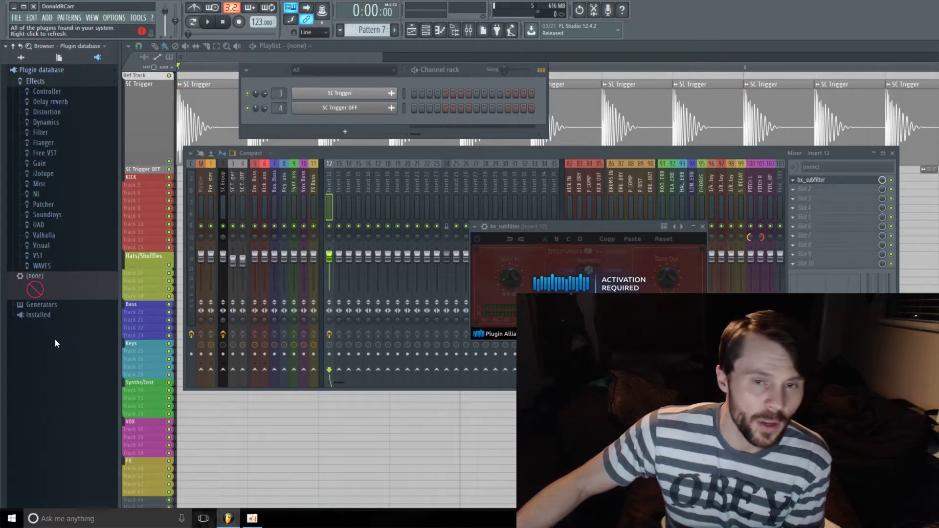
click(43, 257)
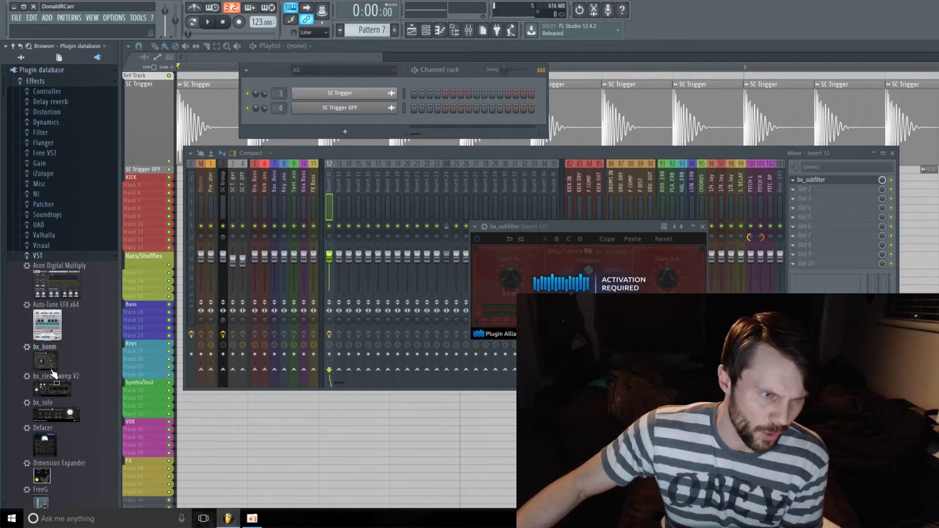
scroll(74, 322, down, 4)
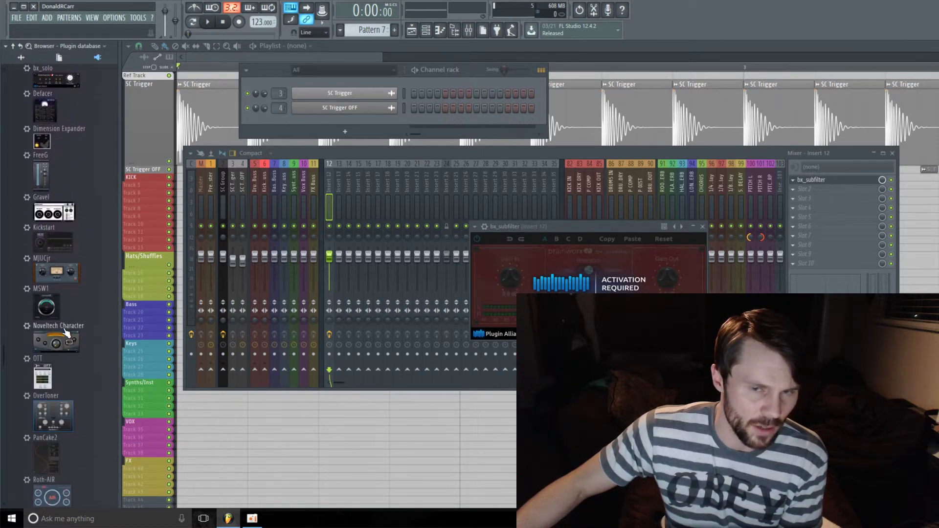
scroll(60, 330, up, 2)
scroll(92, 205, up, 4)
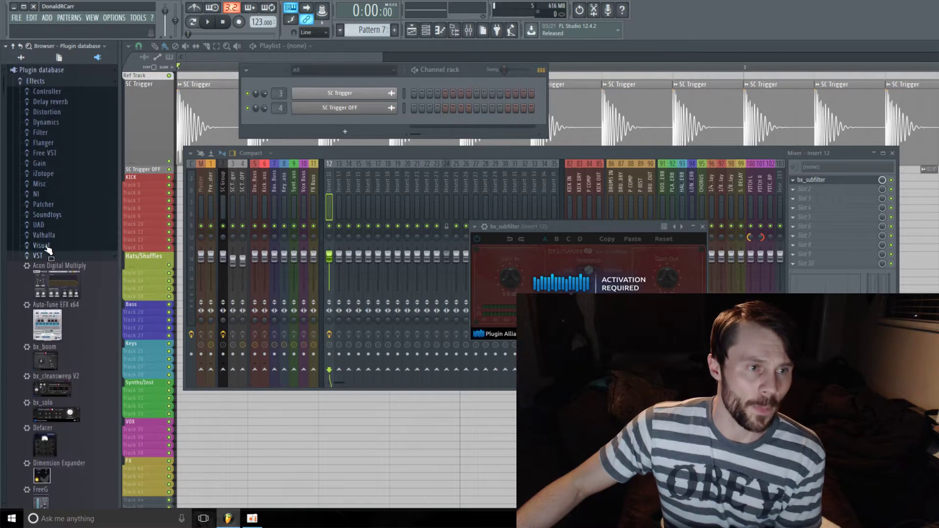
click(38, 256)
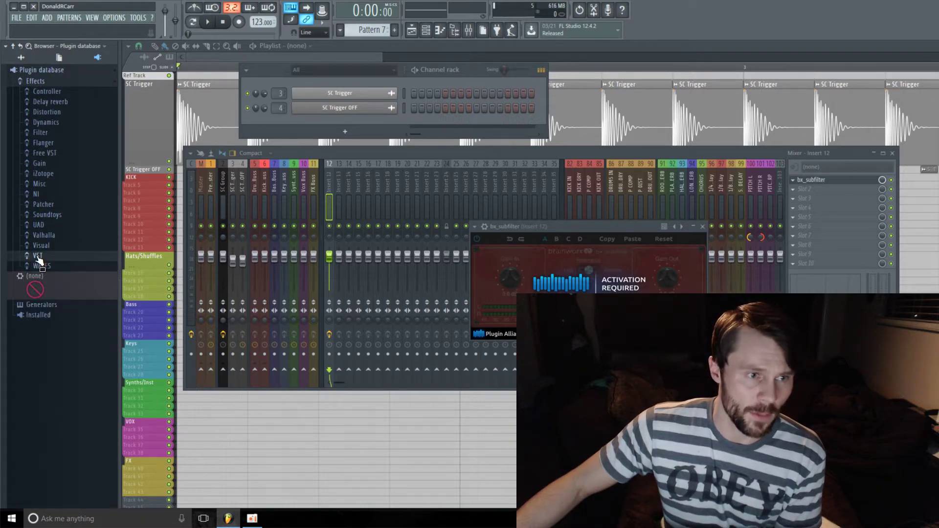
Add bx_subfilter to the Plugin database as a favorite in the Effects > VST category, and collapse that category
click(38, 256)
click(474, 227)
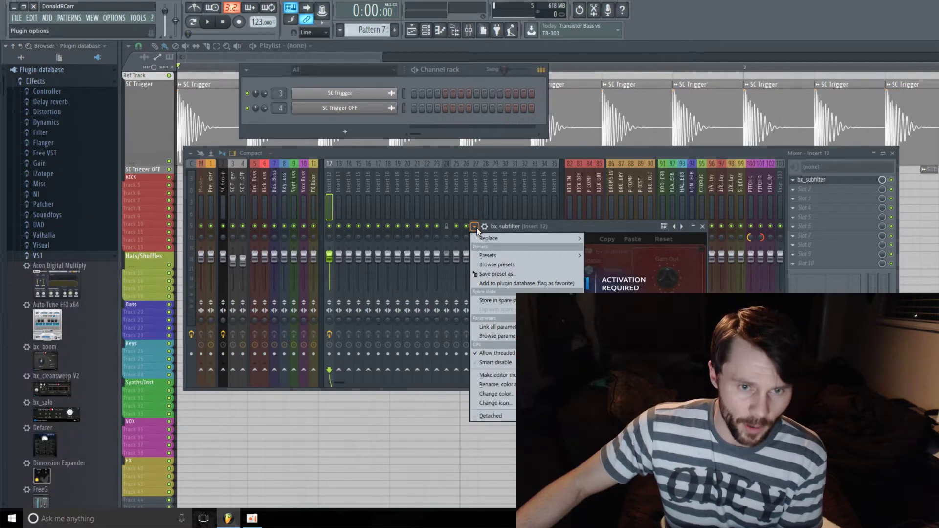
click(544, 283)
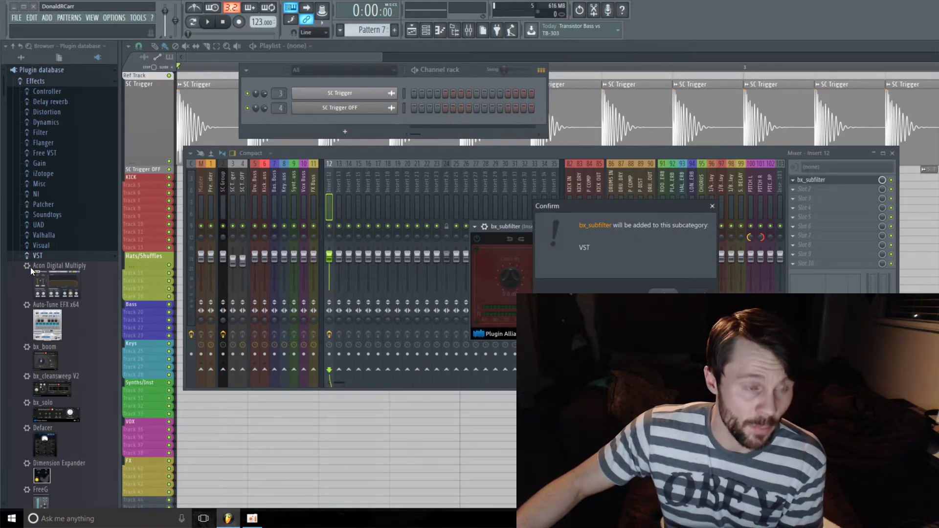
key(Return)
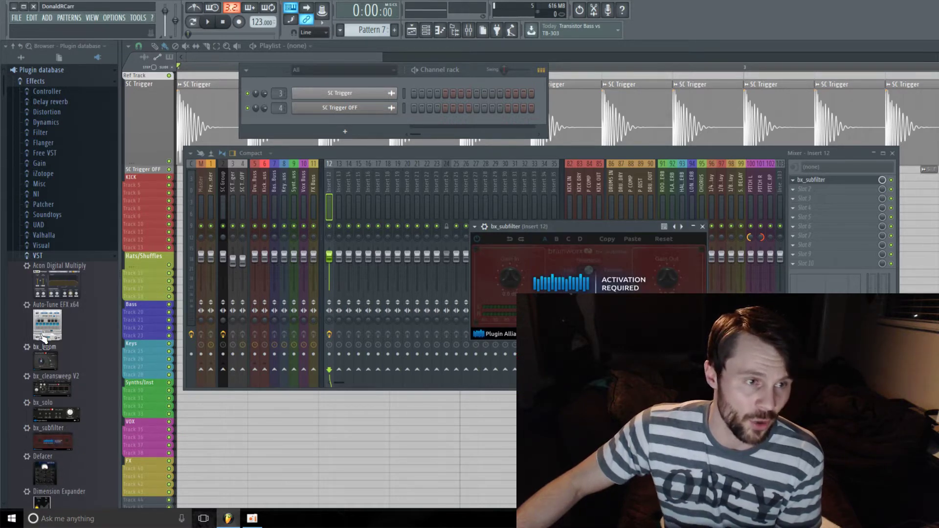
click(38, 255)
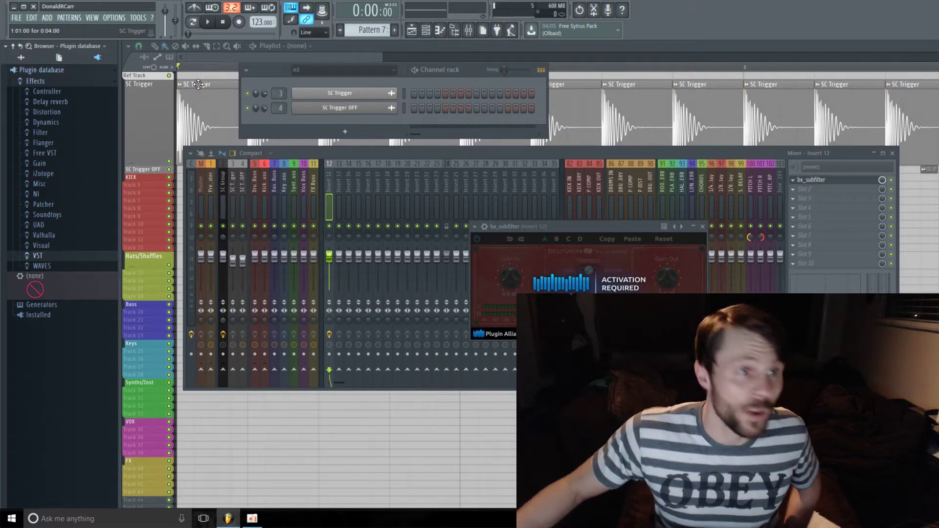
Open the Plugin database's Effects folder in Windows File Explorer, look over its category subfolders, and close the window
right_click(42, 79)
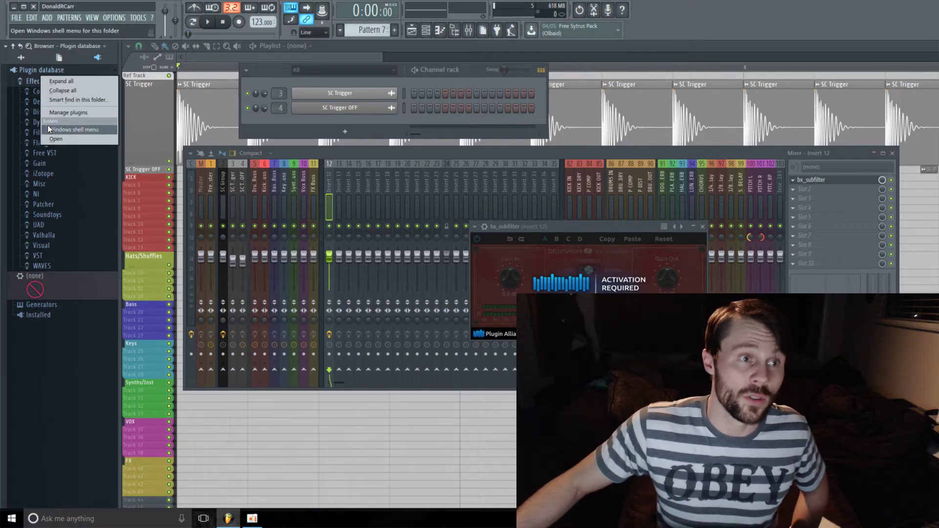
click(34, 81)
right_click(34, 81)
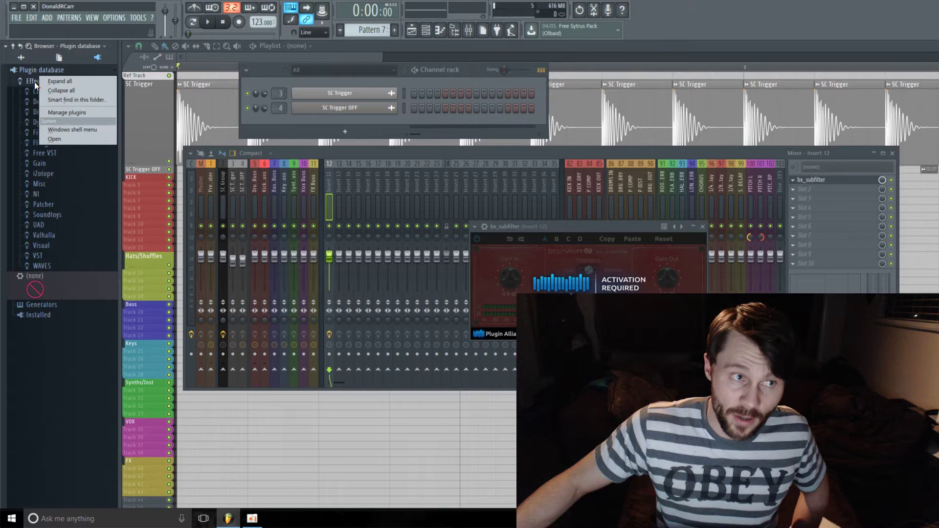
click(57, 139)
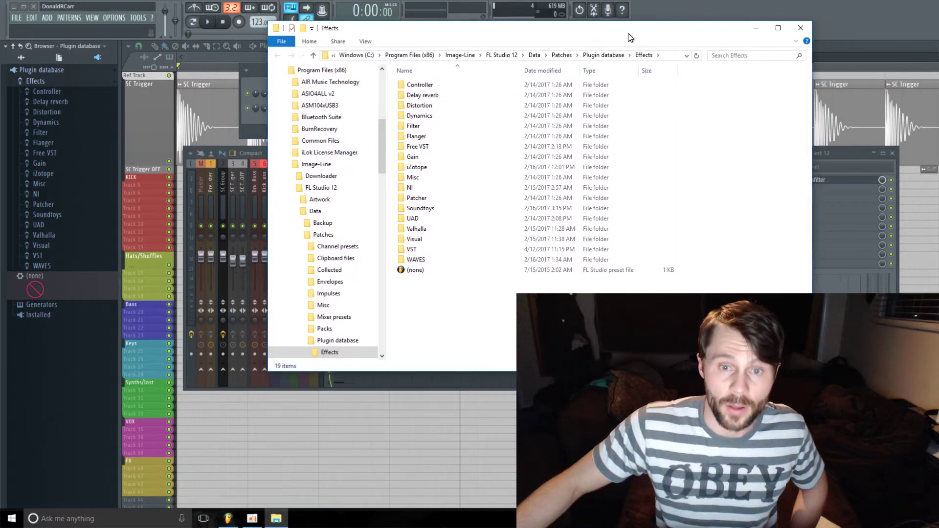
drag(630, 37, 522, 35)
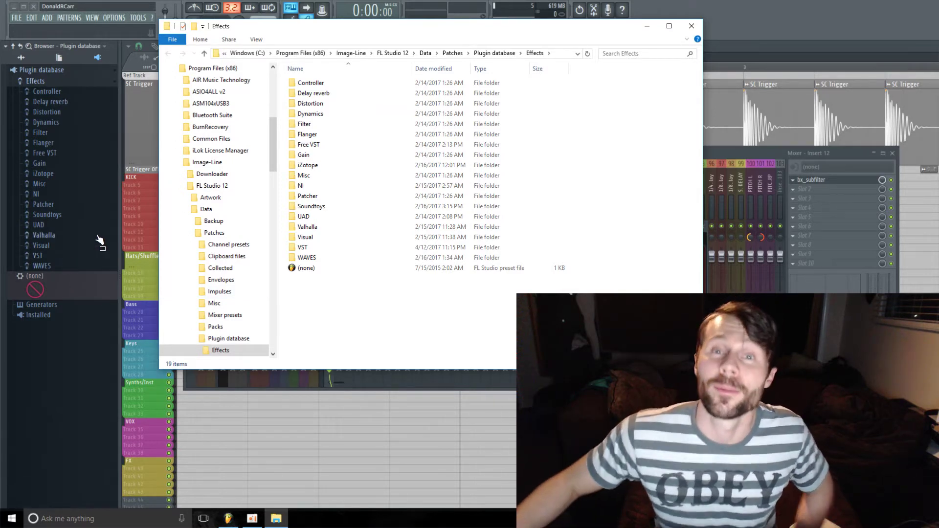
click(691, 26)
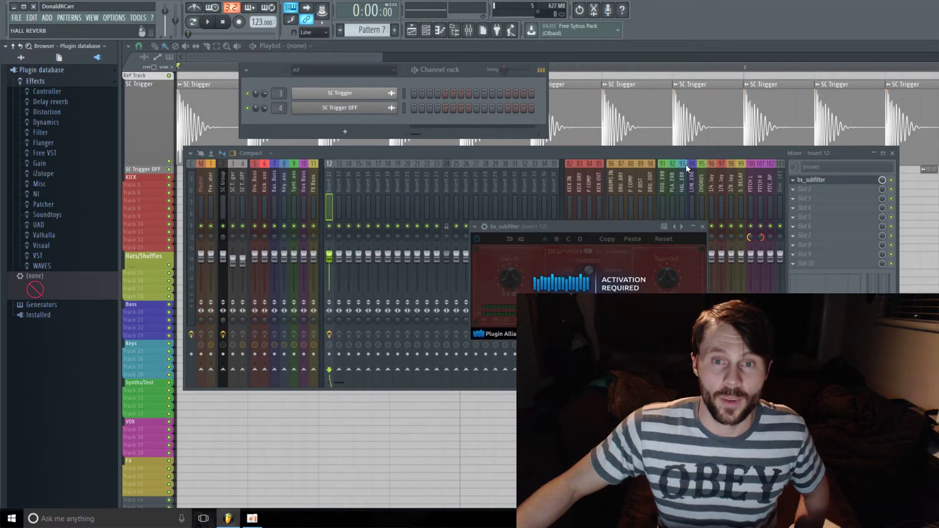